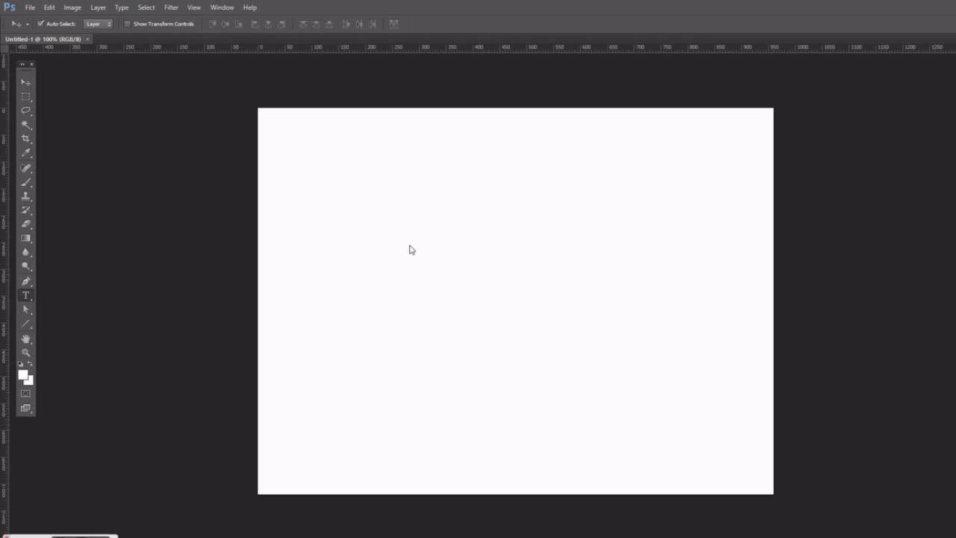
Add the text "It's" in black to the blank white canvas, above and left of its centre.
left_click(405, 243)
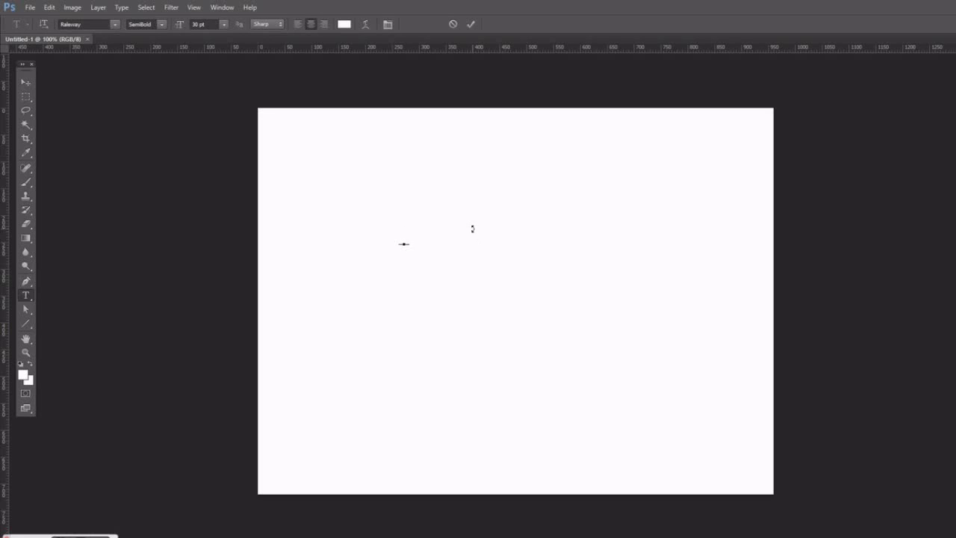
left_click(344, 23)
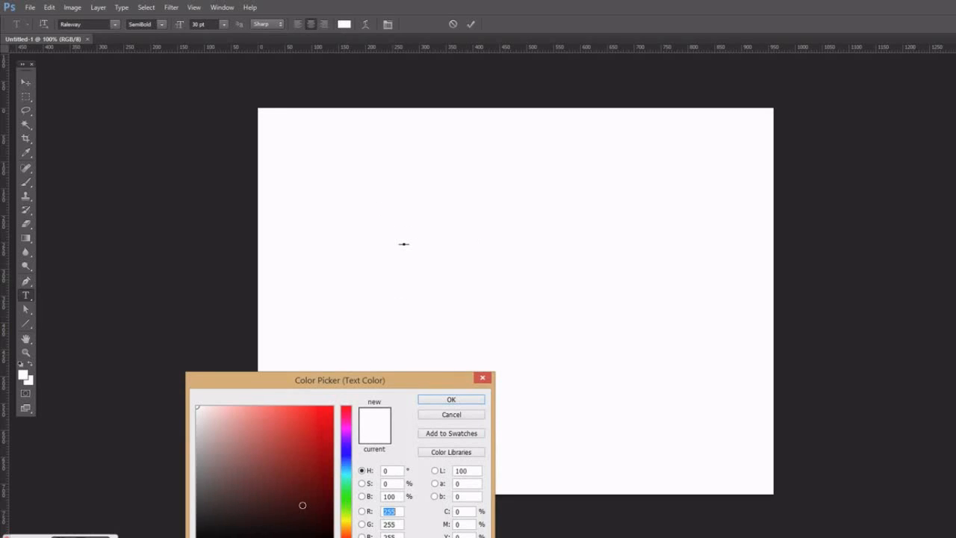
left_click(317, 528)
left_click(448, 400)
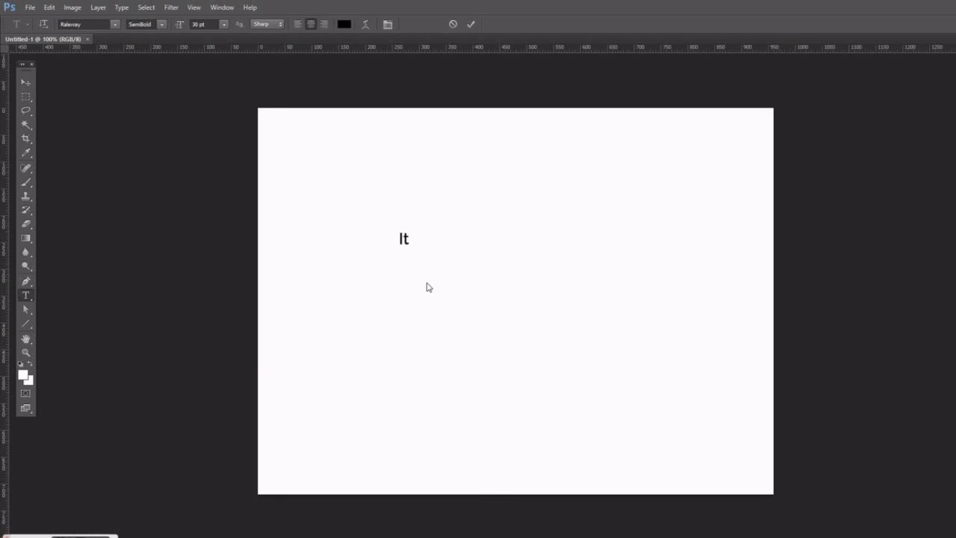
left_click(411, 239)
type("'s")
key("ctrl+Return")
Duplicate the "It's" text just below the original and change the copy's wording to "FRIDAY".
key("v")
left_click_drag(403, 247, 416, 265)
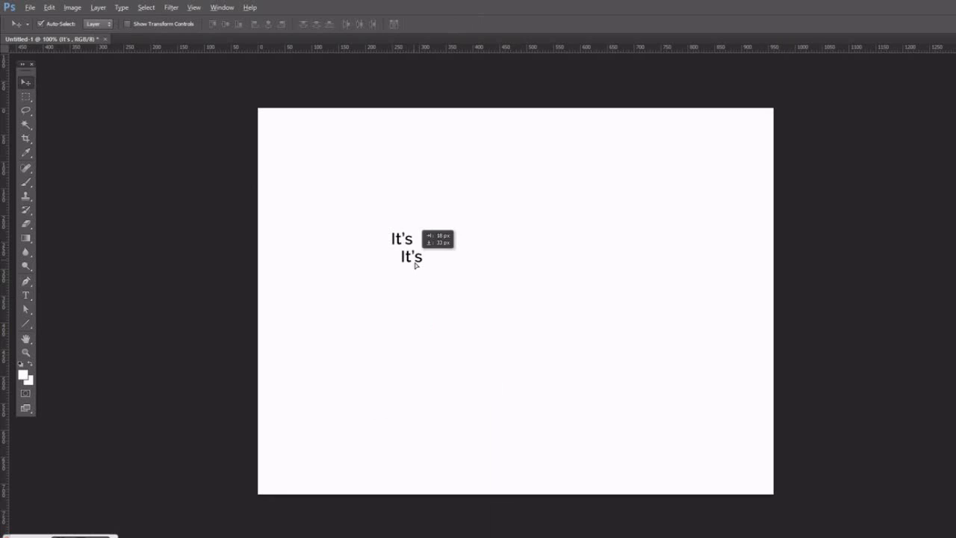
key("t")
left_click(412, 259)
key("ctrl+a")
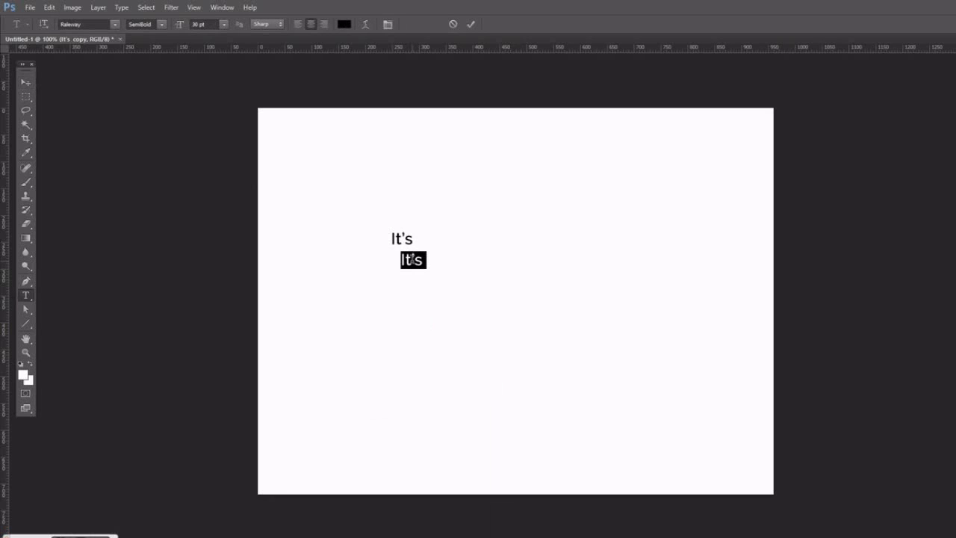
left_click(417, 260)
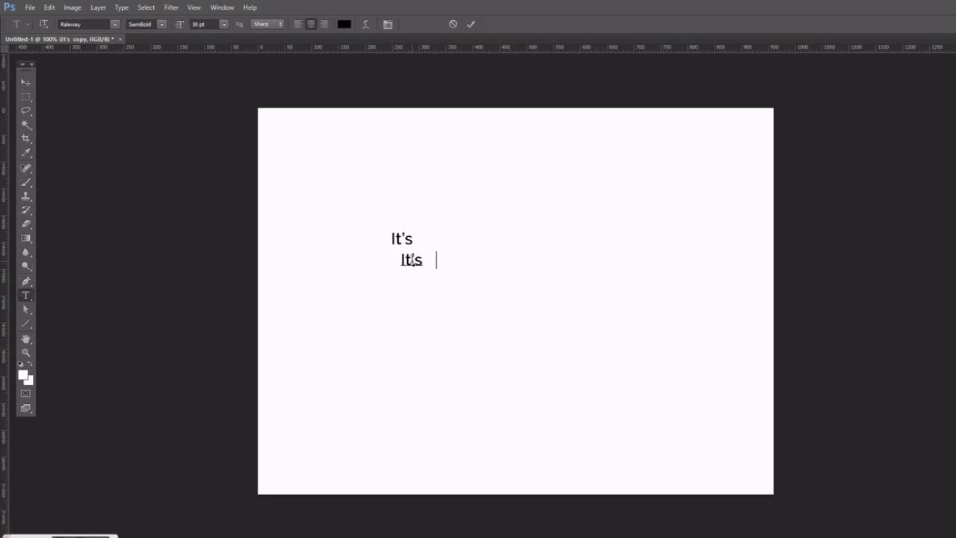
type("FRIDAY")
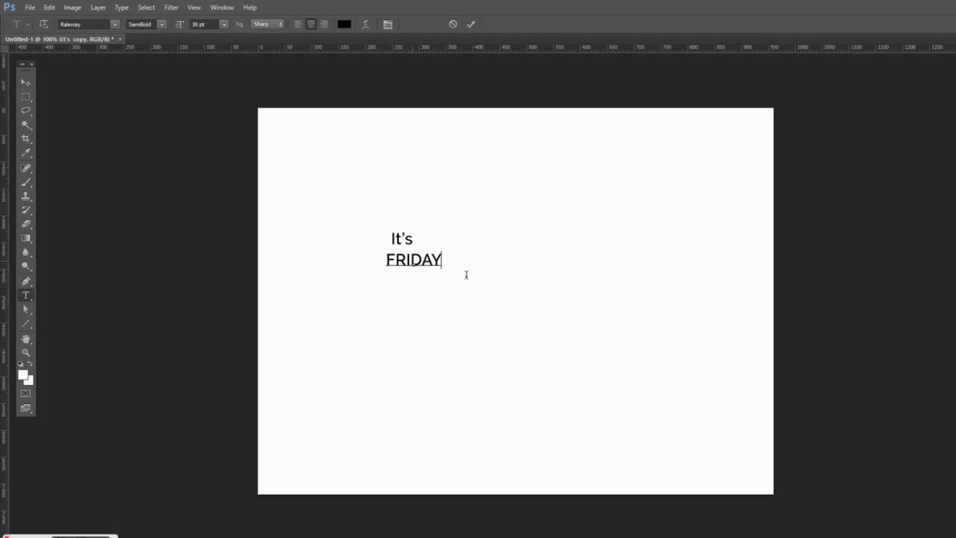
Duplicate the "It's" text below FRIDAY and change the copy's wording to "LETS PARTY".
left_click(26, 82)
left_click_drag(411, 246, 413, 299)
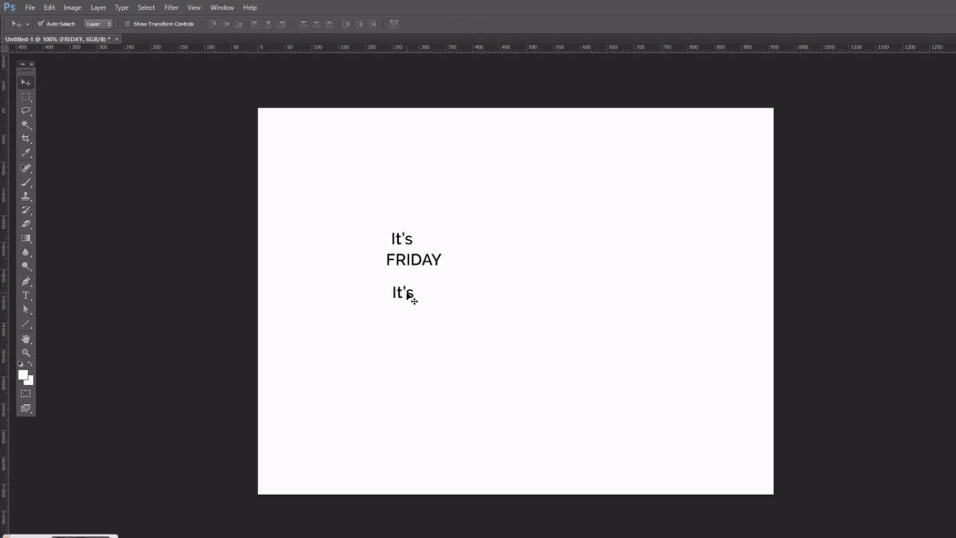
key("t")
double_click(405, 292)
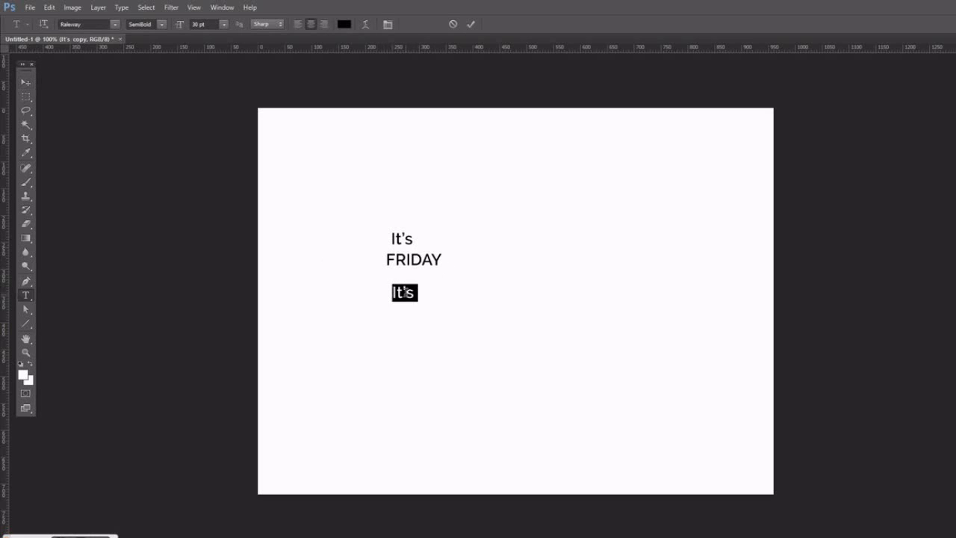
left_click(410, 292)
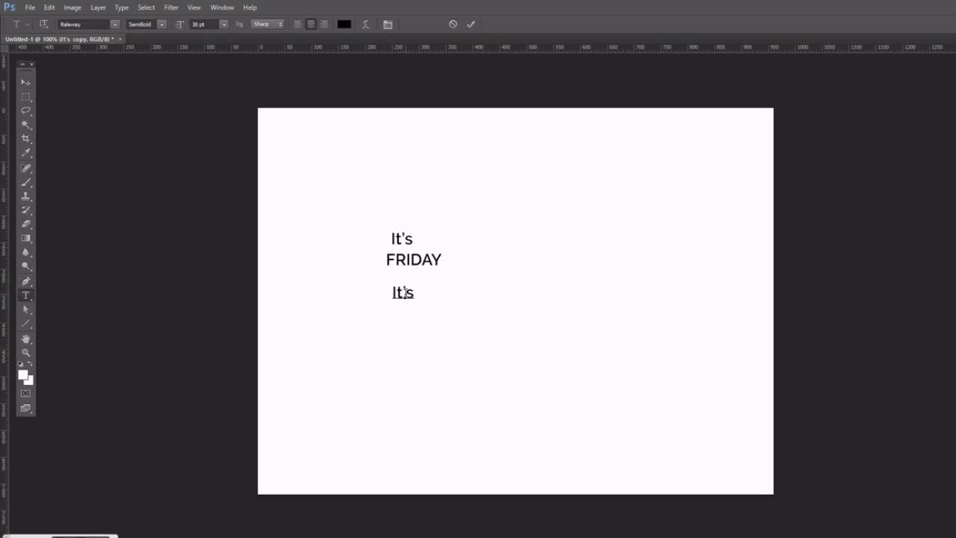
key("ctrl+a")
type("LETS PARTY")
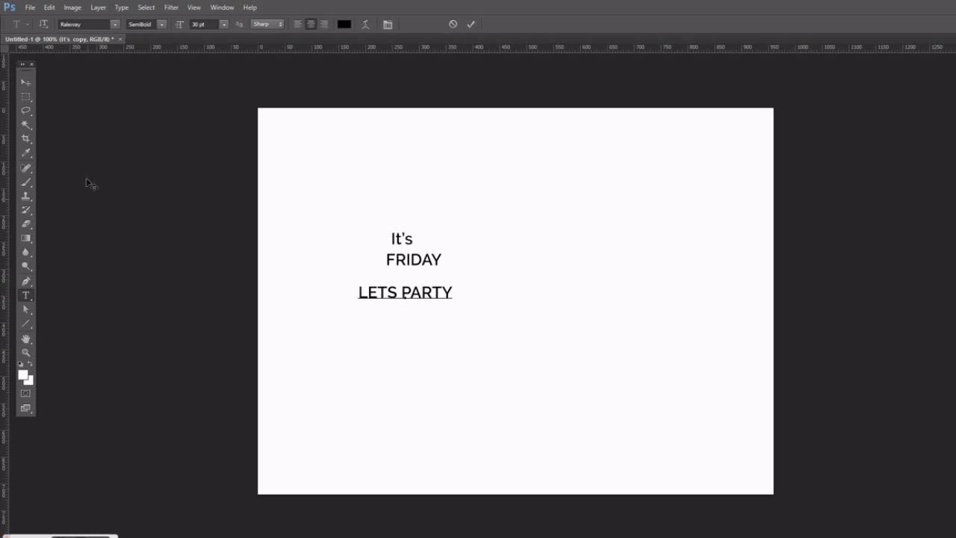
Enlarge the FRIDAY text to about 181 pt and place it across the middle of the canvas.
left_click(27, 83)
left_click(430, 268)
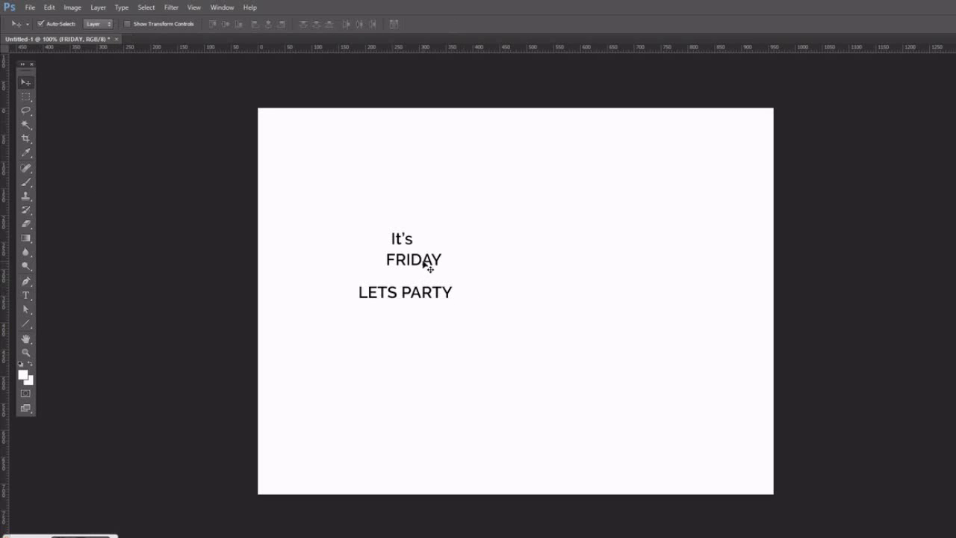
key("ctrl+t")
left_click_drag(449, 274, 709, 337)
key("Return")
left_click_drag(474, 323, 462, 300)
Place "It's" above and "LETS PARTY" below FRIDAY, both aligned with its left edge.
left_click_drag(367, 294, 444, 352)
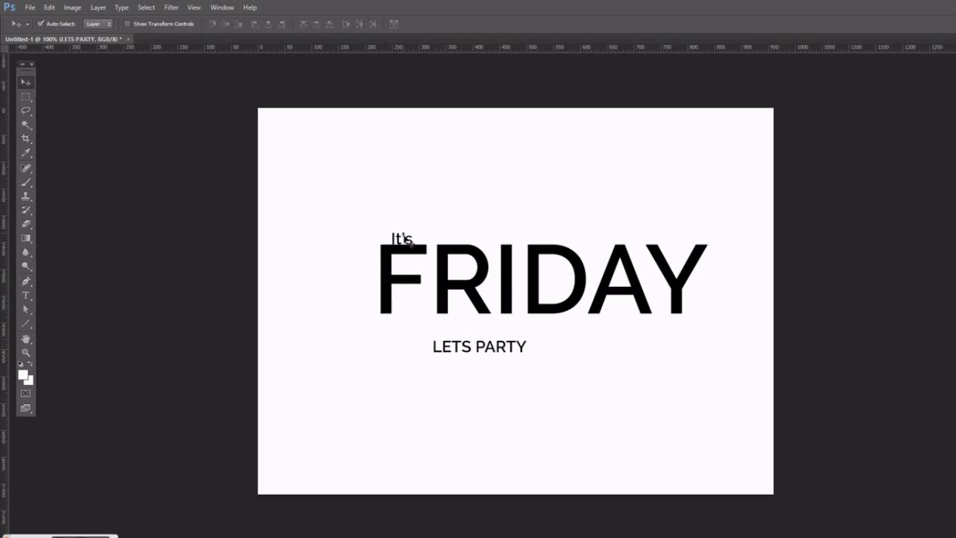
left_click_drag(406, 240, 394, 227)
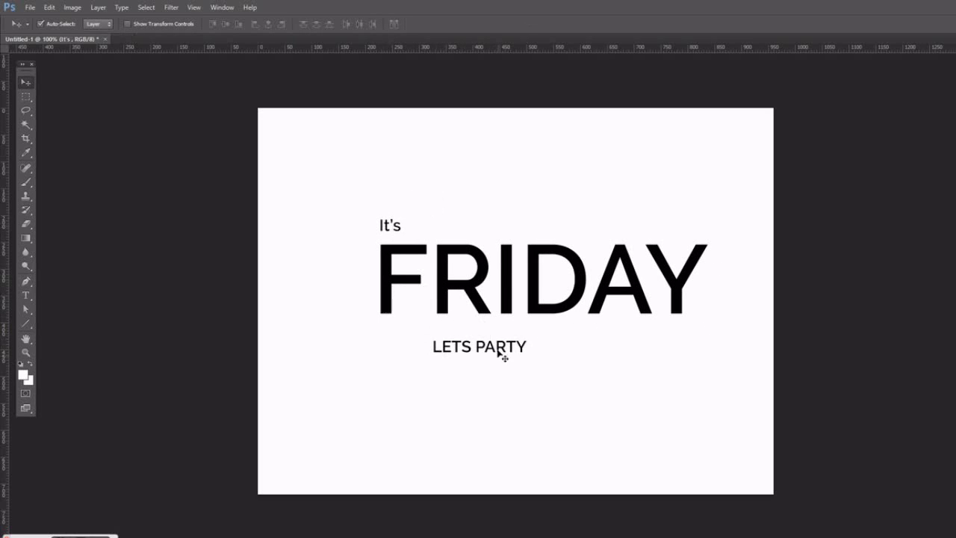
left_click_drag(501, 352, 447, 341)
Enlarge "It's" to nearly the height of FRIDAY, place it above that word, and shift FRIDAY slightly left.
left_click(393, 225)
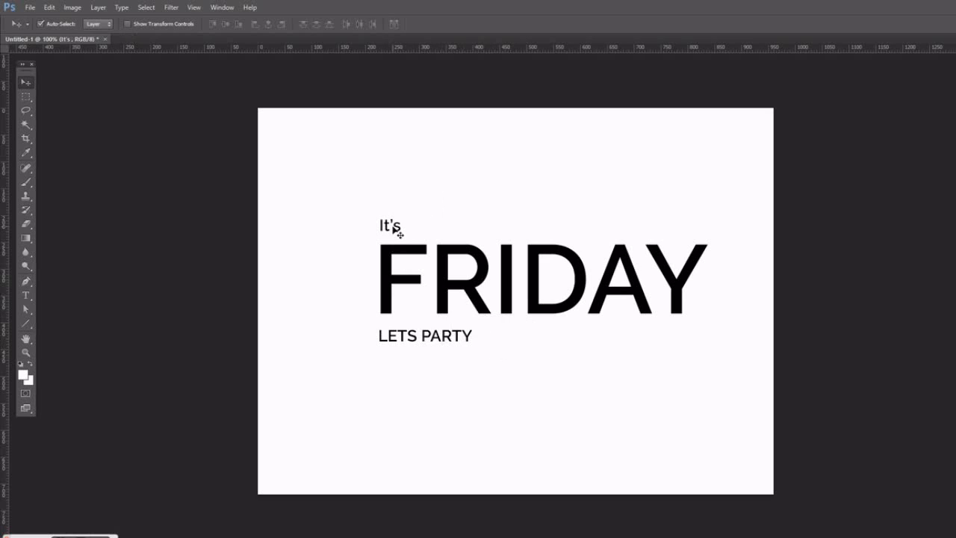
key("ctrl+t")
left_click_drag(402, 234, 492, 293)
key("Return")
left_click_drag(417, 235, 408, 184)
left_click_drag(473, 293, 464, 294)
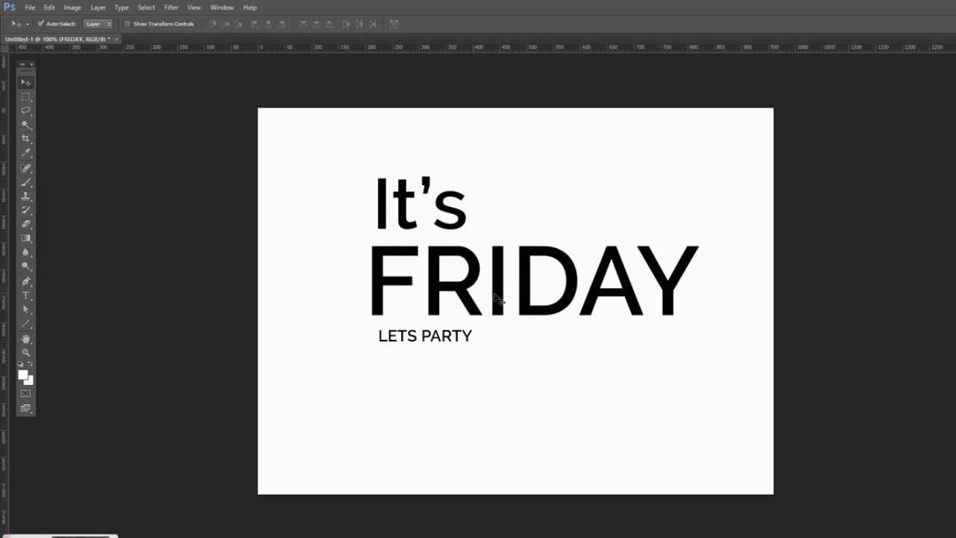
Try out the installed fonts on the FRIDAY text and set it to the distressed slab-serif Western Bang font.
key("t")
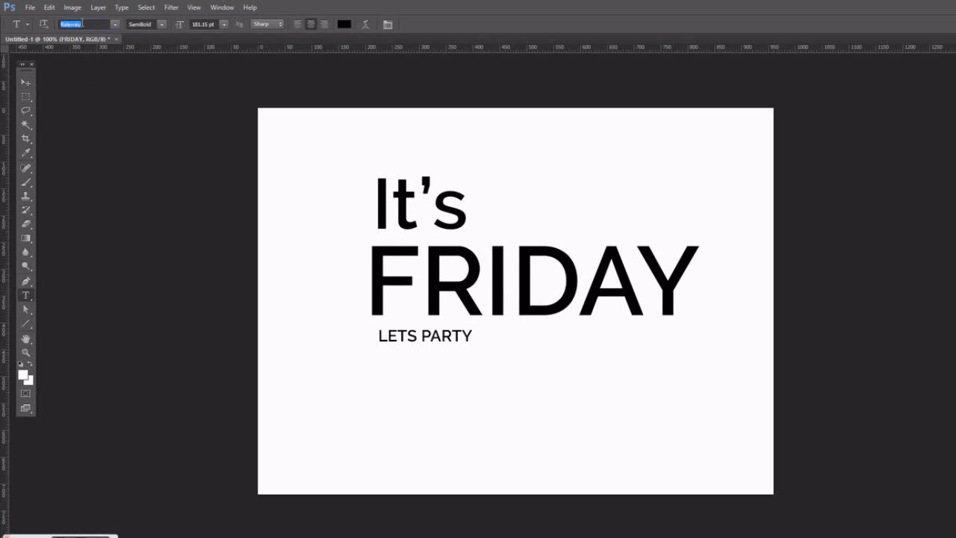
key("Down")
key("Down")
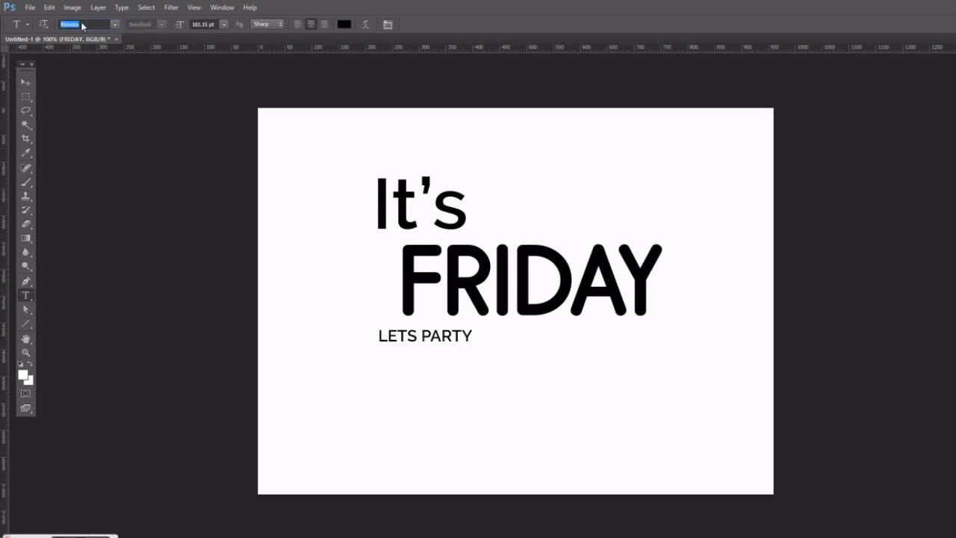
key("Down")
key("Down")
key("Down")
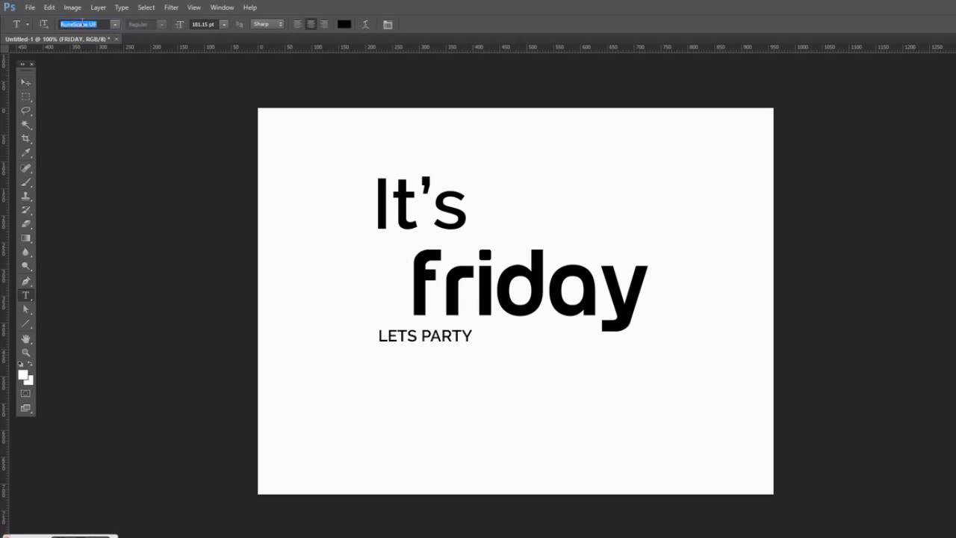
key("Down")
key("Down")
key("Down")
key("Down")
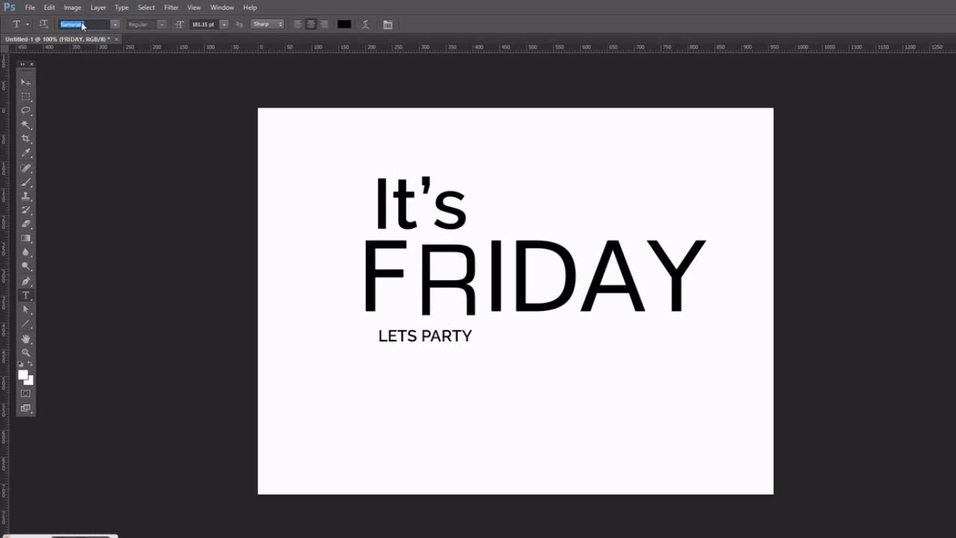
key("Down")
key("Down")
key("Down")
key("Down")
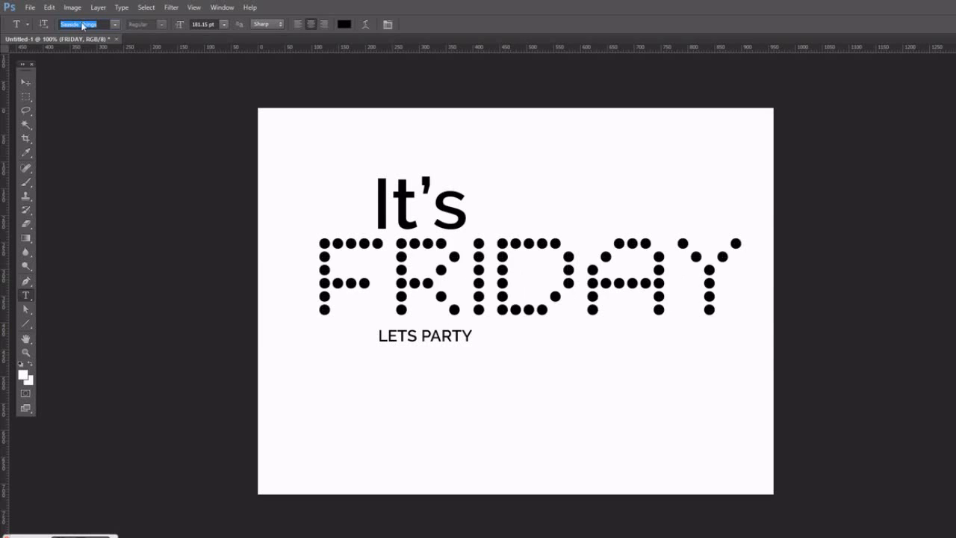
key("Down")
key("Down")
key("Down")
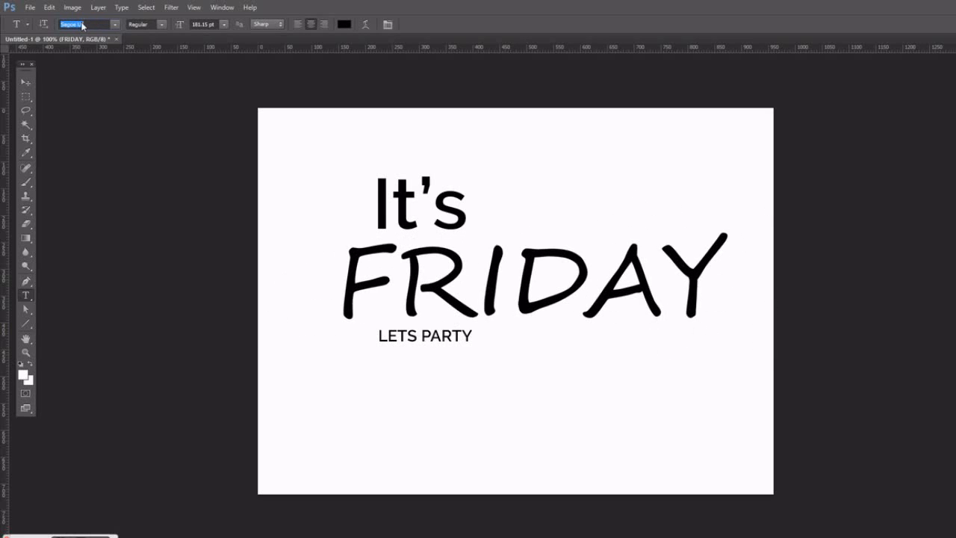
key("Down")
key("Down")
key("Down")
key("Down")
key("Down")
key("Down")
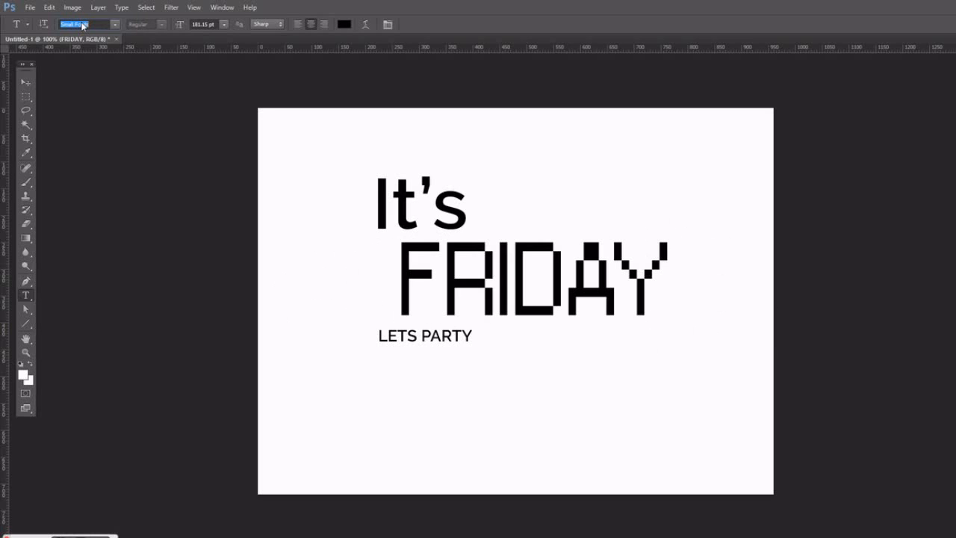
key("Up")
key("Down")
key("Down")
key("Down")
key("Down")
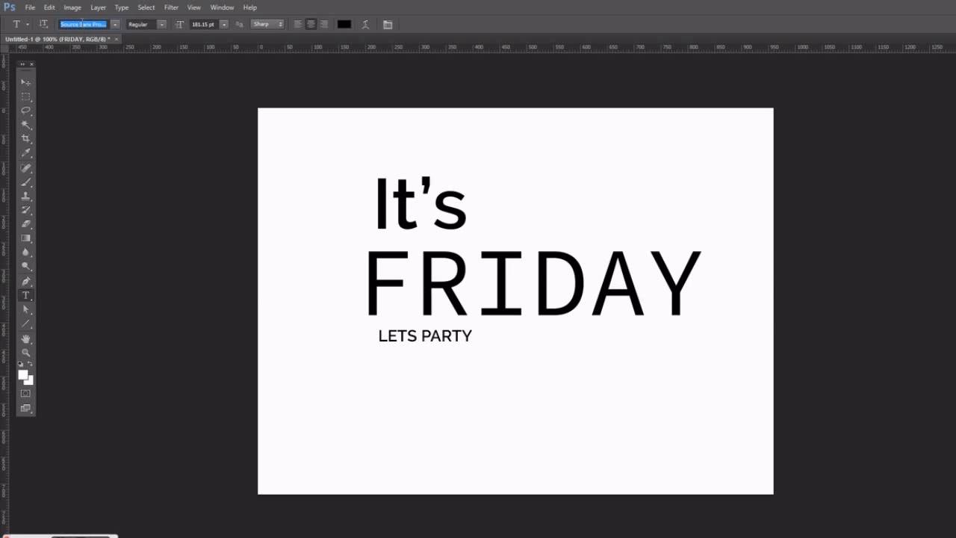
key("Down")
key("Down")
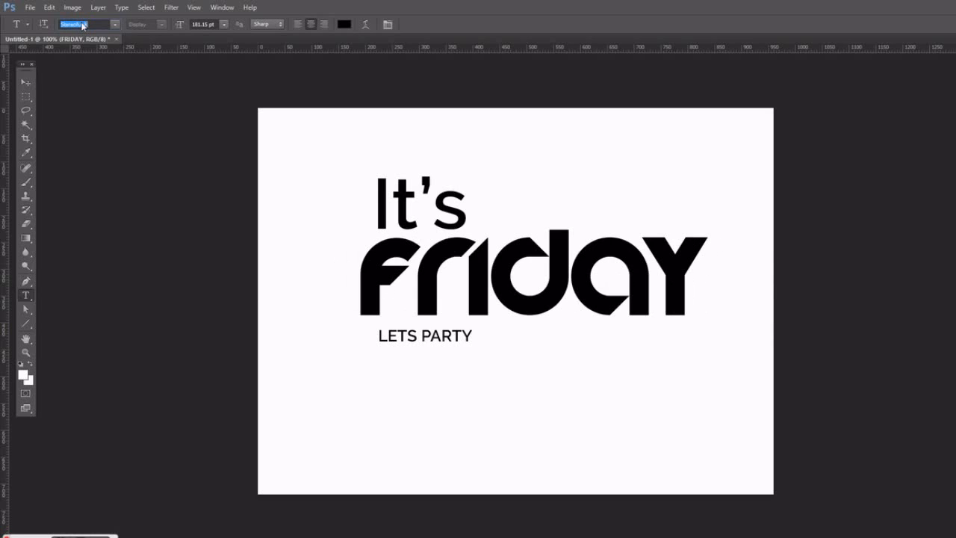
key("Down")
key("Down")
key("Down")
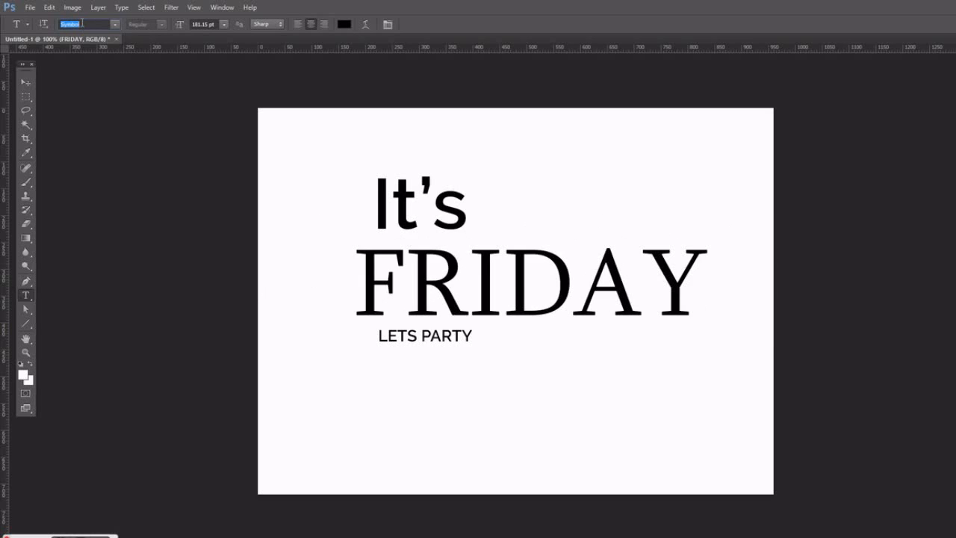
key("Down")
key("Down")
key("Down")
key("Down")
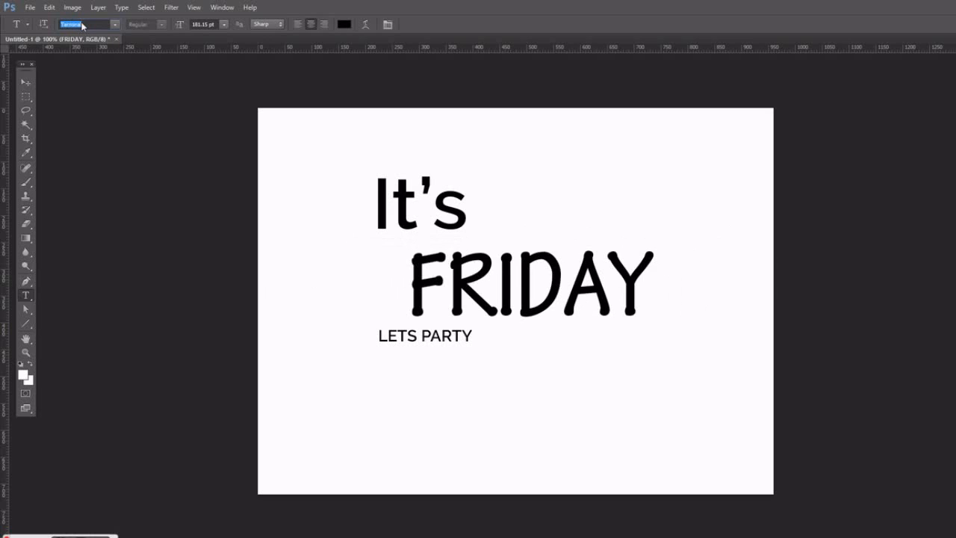
key("Down")
key("Down")
key("Down")
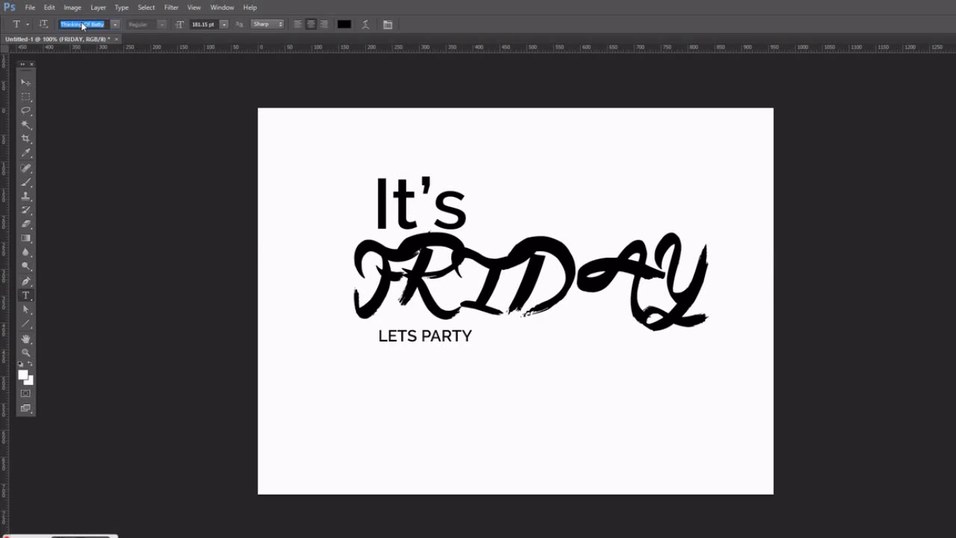
key("Down")
key("Down")
key("Down")
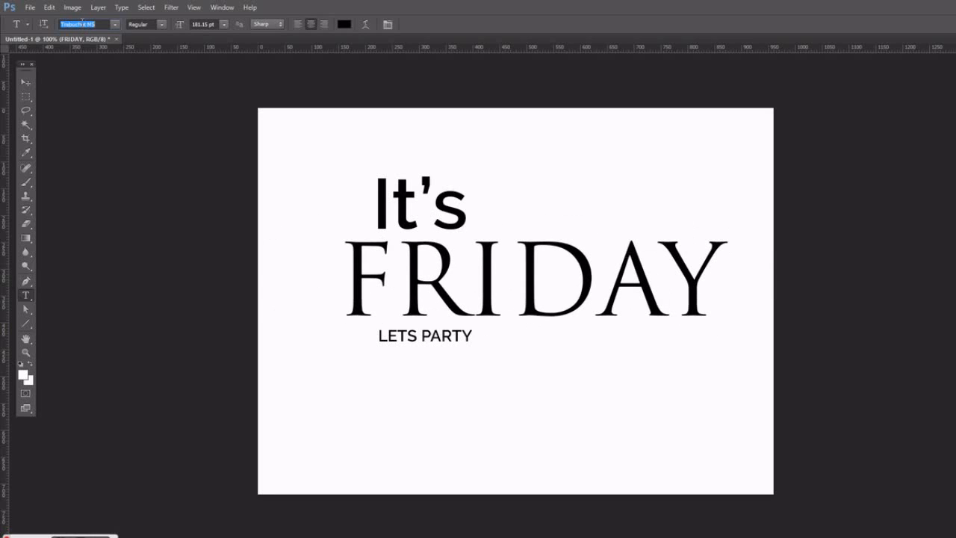
key("Down")
key("Down")
key("Down")
key("Down")
key("Down")
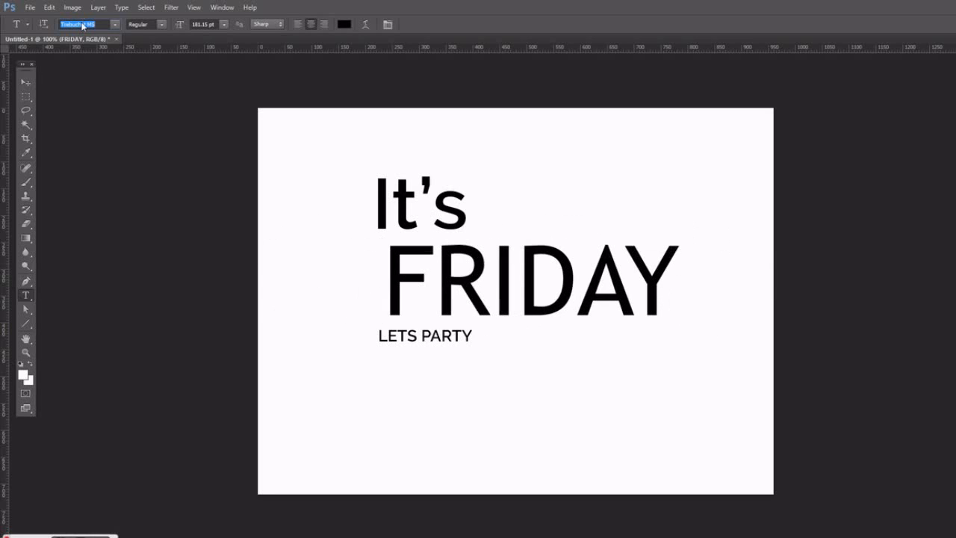
key("Down")
key("Down")
key("Down")
key("Down")
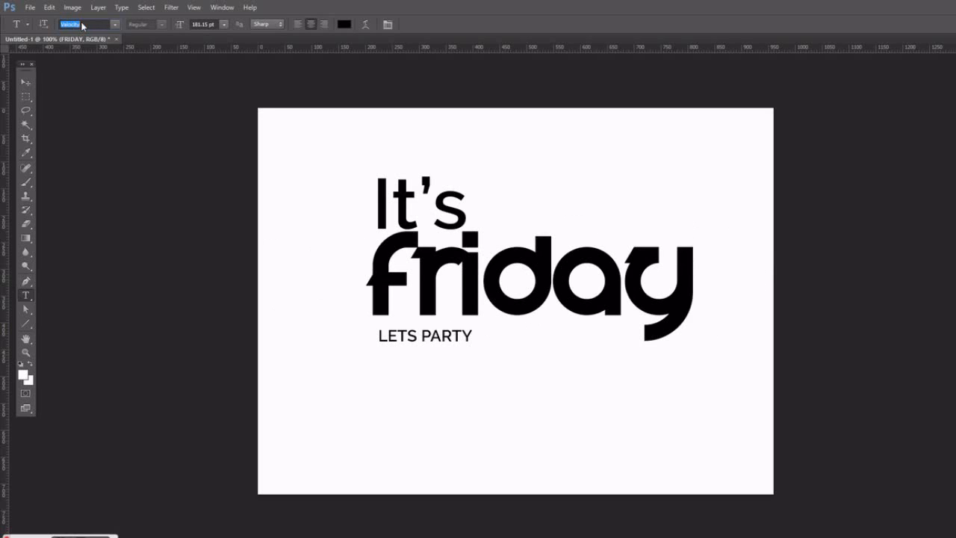
key("Down")
key("Down")
key("Down")
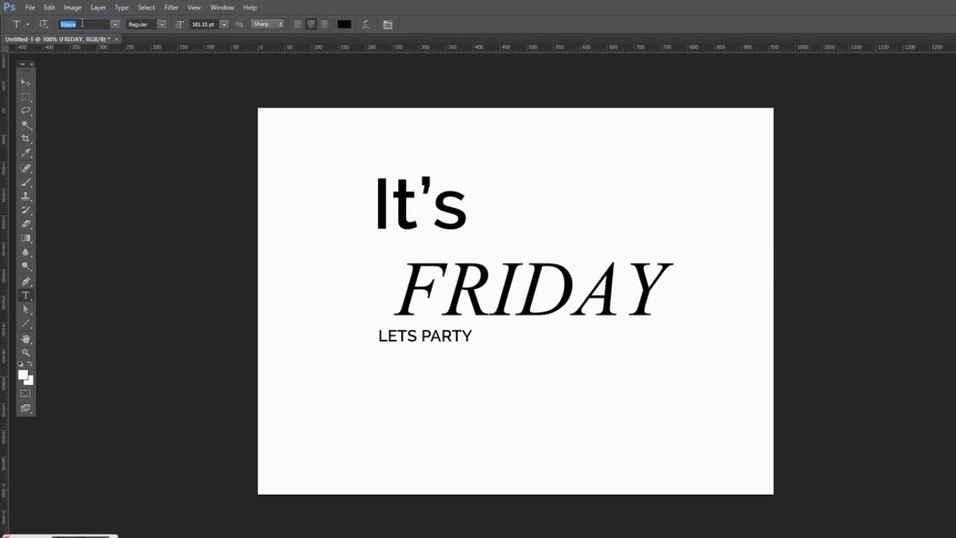
key("Down")
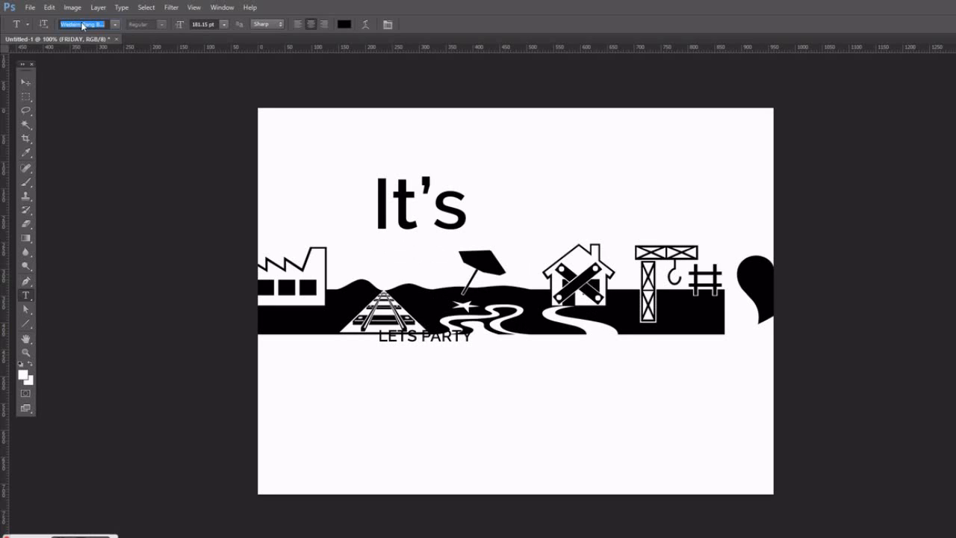
key("Down")
key("Up")
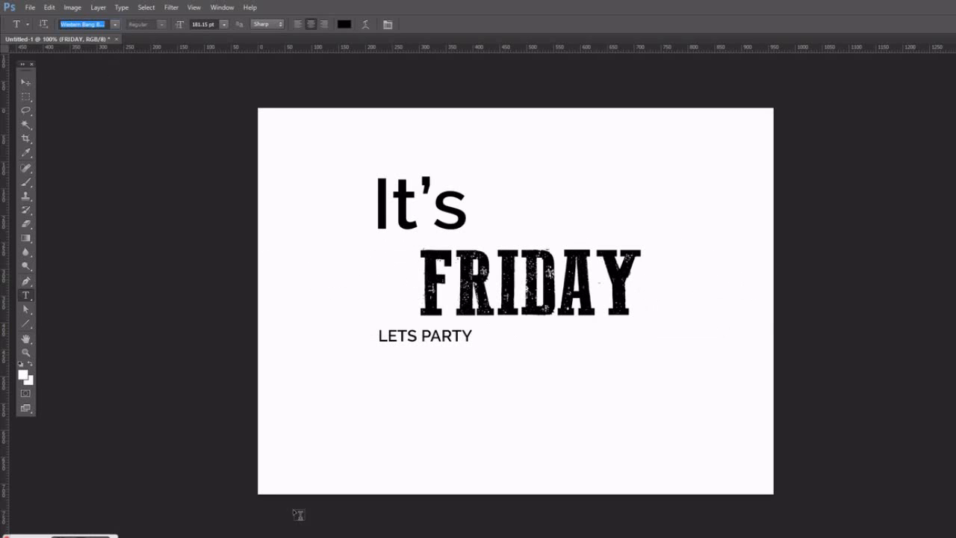
left_click(26, 83)
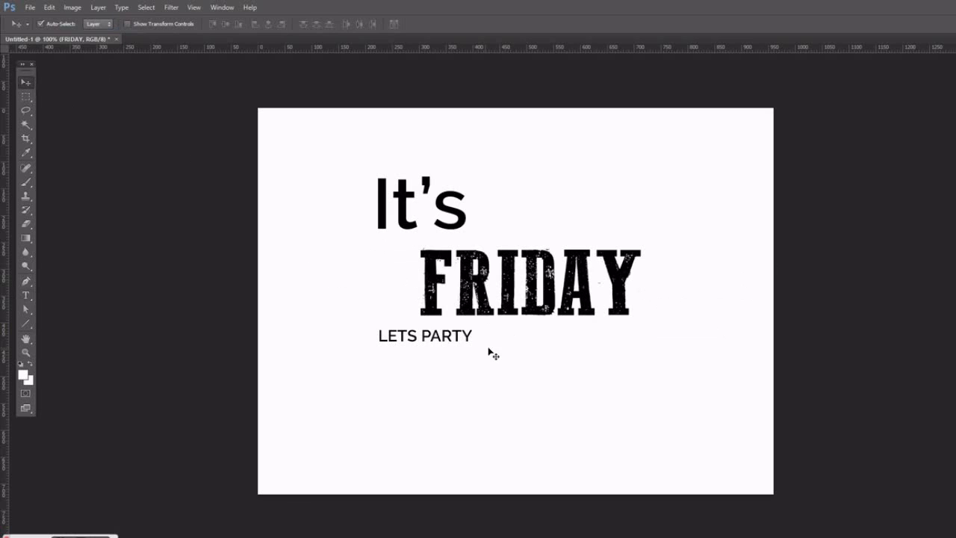
Scale FRIDAY up to about 144% and place it between "It's" and LETS PARTY, with its left edge near theirs.
left_click_drag(493, 298, 451, 298)
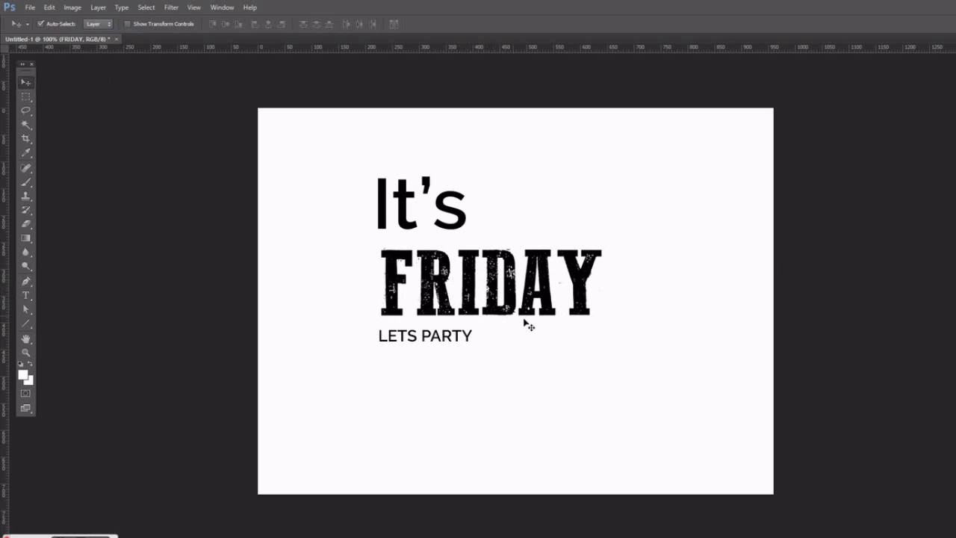
key("ctrl+t")
left_click_drag(605, 336, 718, 345)
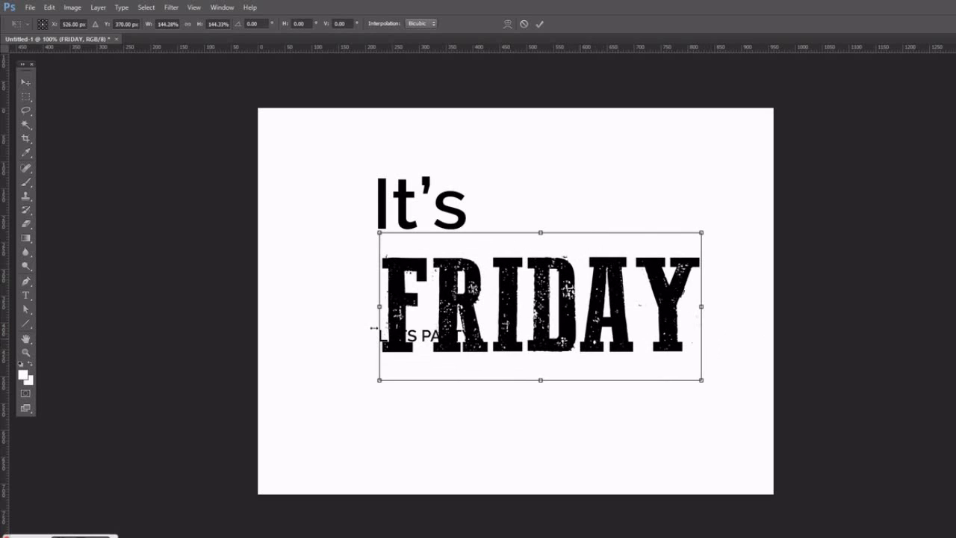
key("Return")
left_click_drag(383, 337, 376, 307)
Enlarge LETS PARTY to about 101 pt, nearly as wide as FRIDAY, and place it lower beneath that word.
left_click(449, 341)
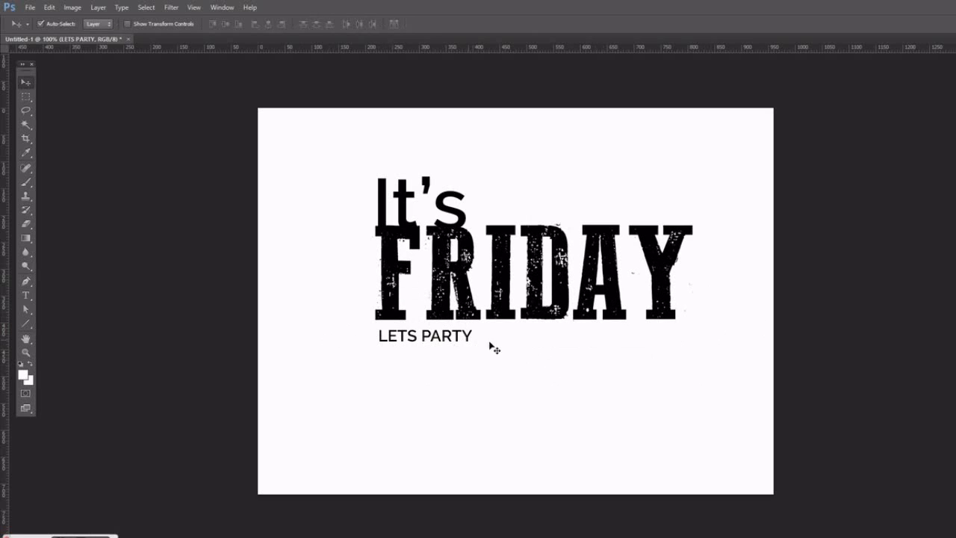
key("ctrl+t")
left_click_drag(475, 347, 693, 404)
key("Return")
left_click_drag(545, 384, 527, 415)
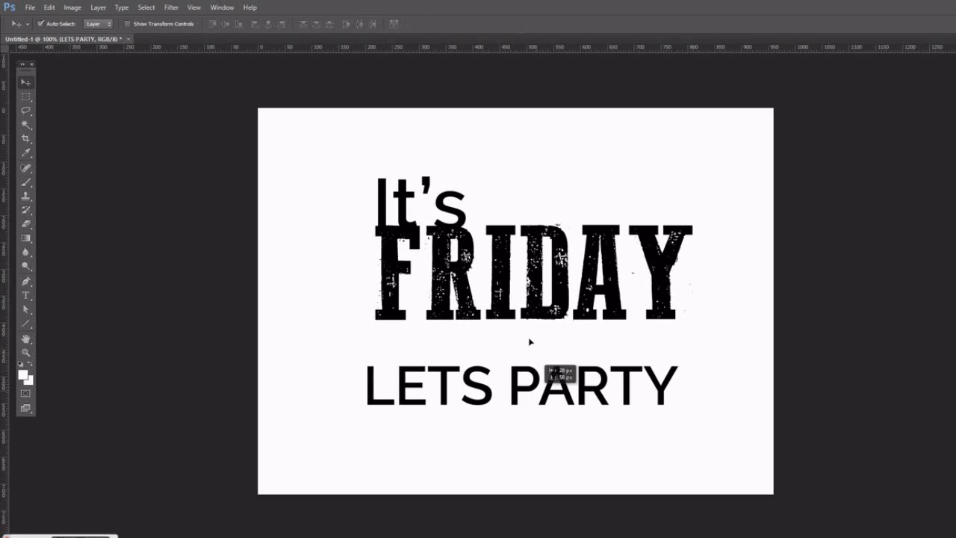
Move FRIDAY down just above LETS PARTY and align the left edges of all three text lines.
left_click_drag(503, 297, 488, 327)
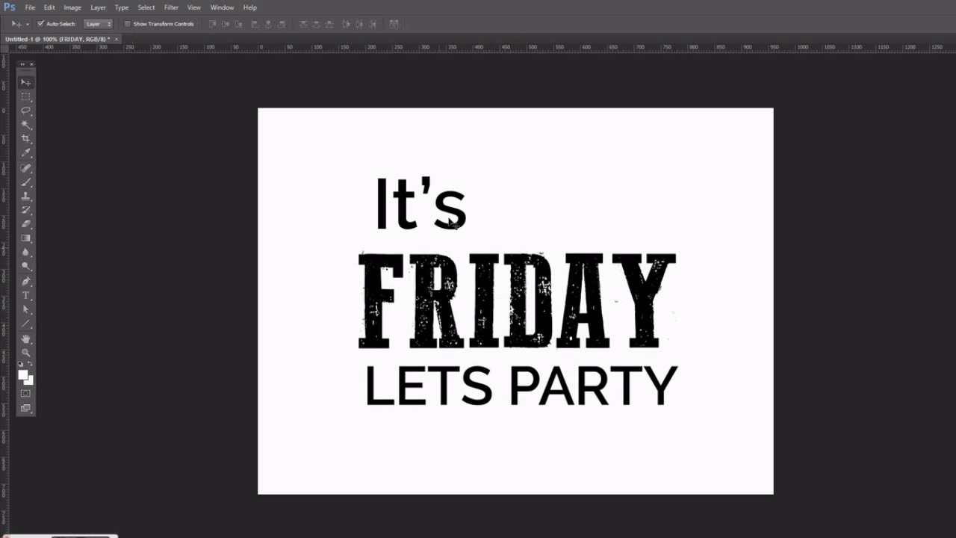
left_click_drag(442, 222, 431, 231)
left_click_drag(472, 377, 465, 379)
Try out the installed fonts on the LETS PARTY text and set it to MoolBoran.
left_click(27, 298)
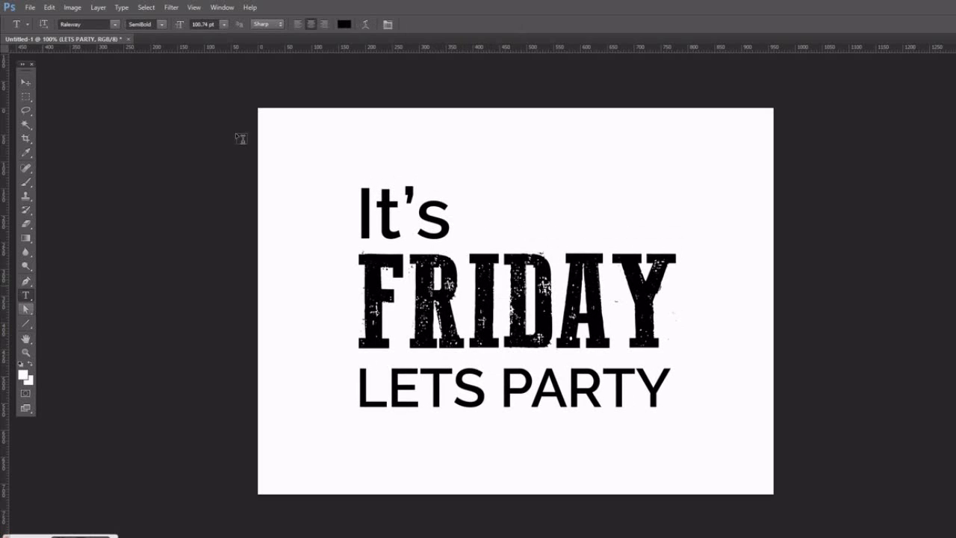
key("Up")
key("Up")
key("Up")
key("Up")
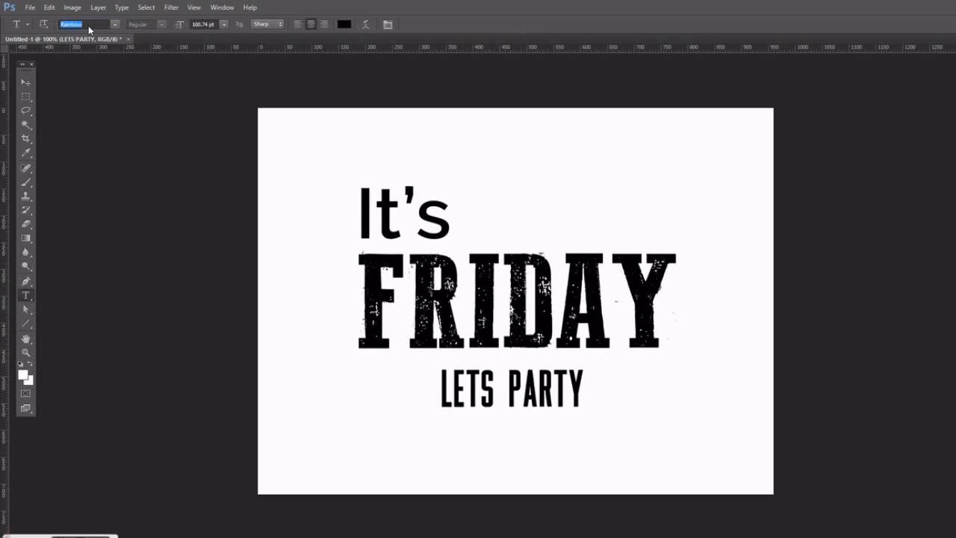
key("Up")
key("Up")
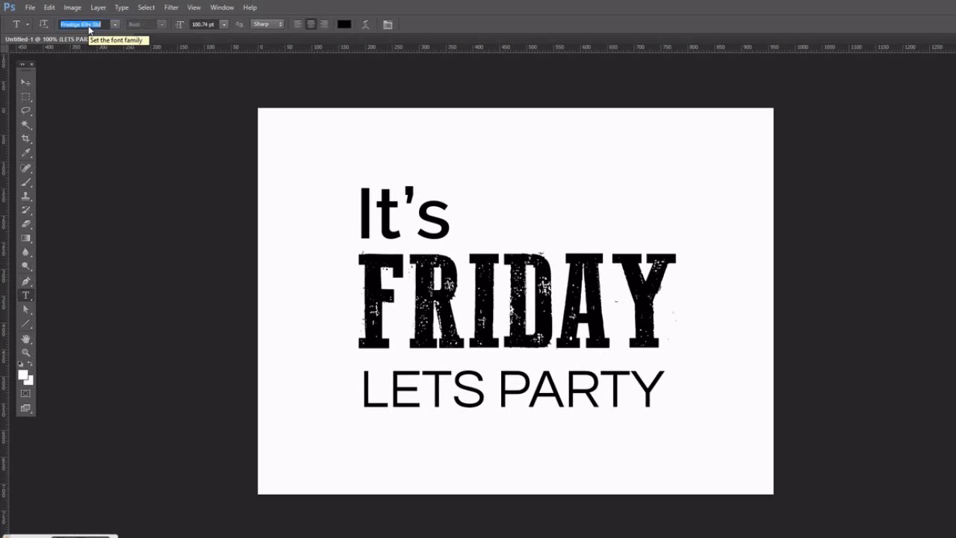
key("Up")
key("Up")
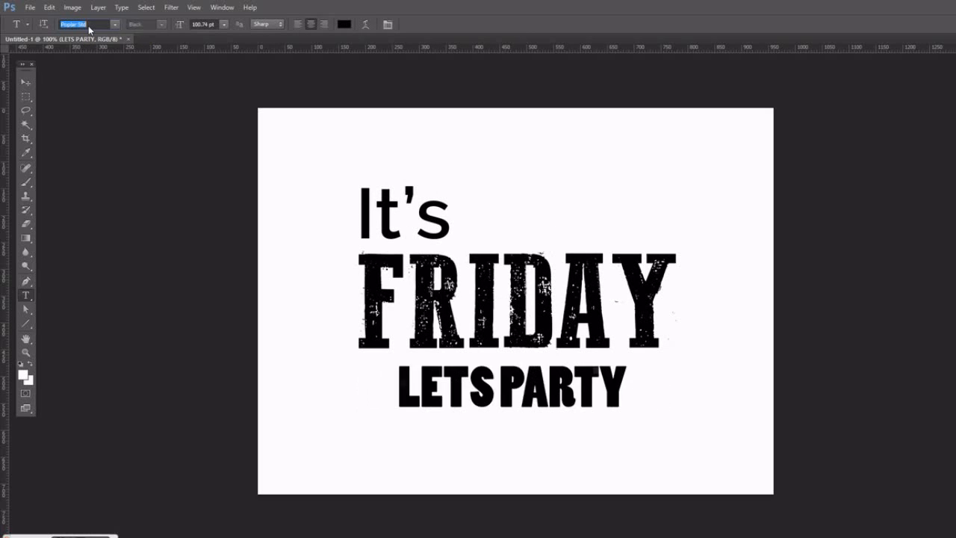
key("Up")
key("Up")
key("Up")
key("Up")
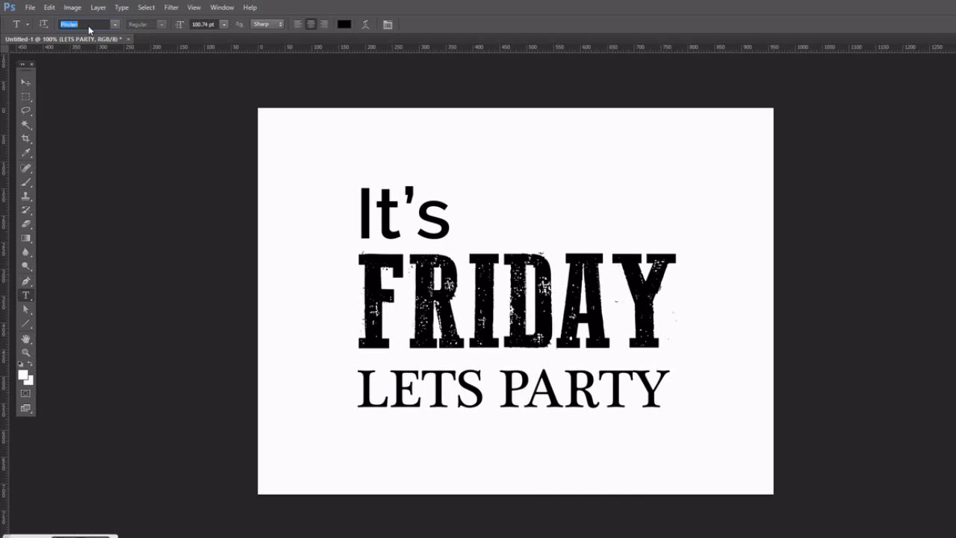
key("Up")
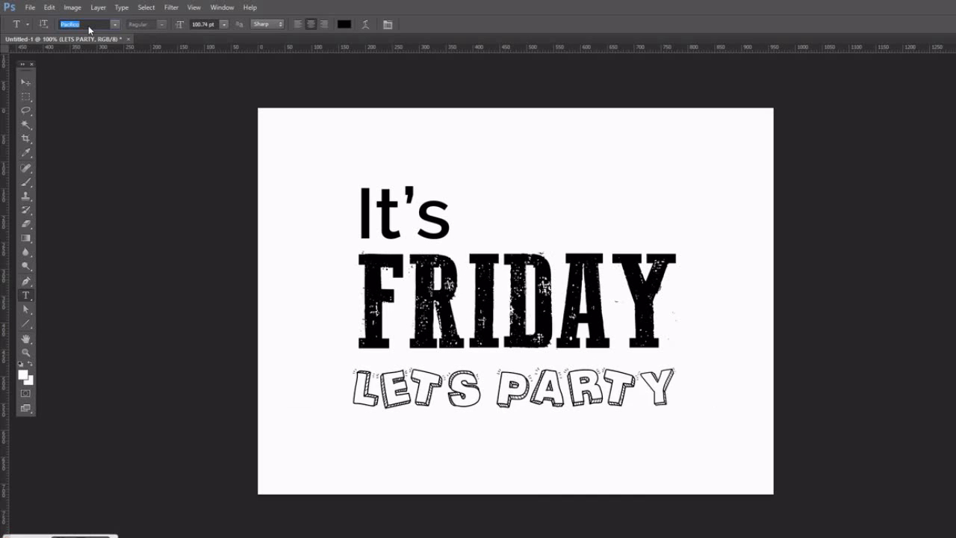
key("Down")
key("Up")
key("Up")
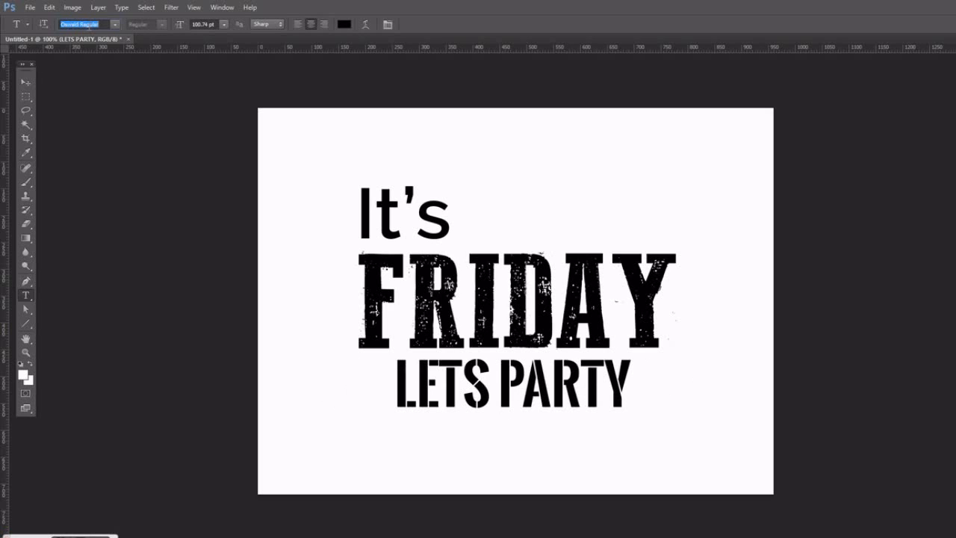
key("Up")
key("Up")
key("Up")
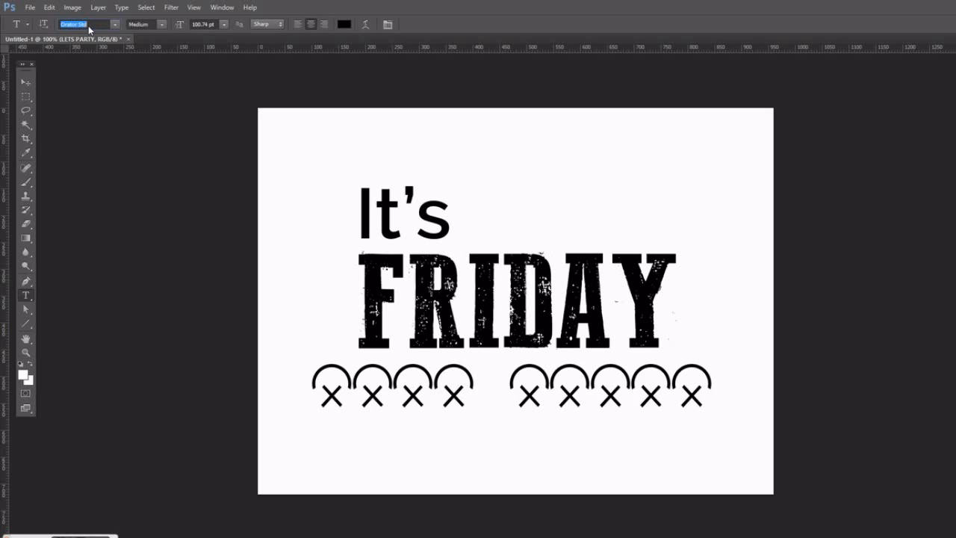
key("Up")
key("Up")
key("Up")
key("Up")
key("Up")
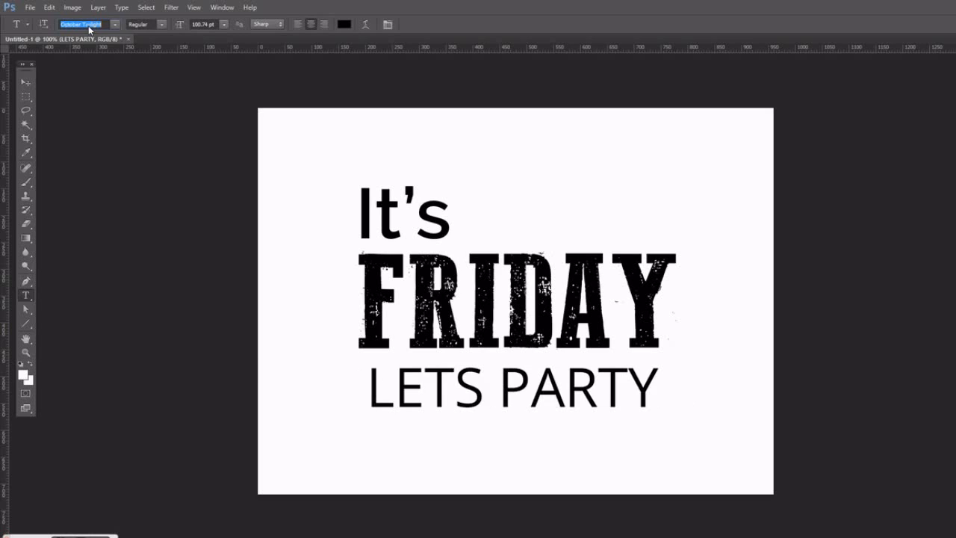
key("Up")
key("Up")
key("Up")
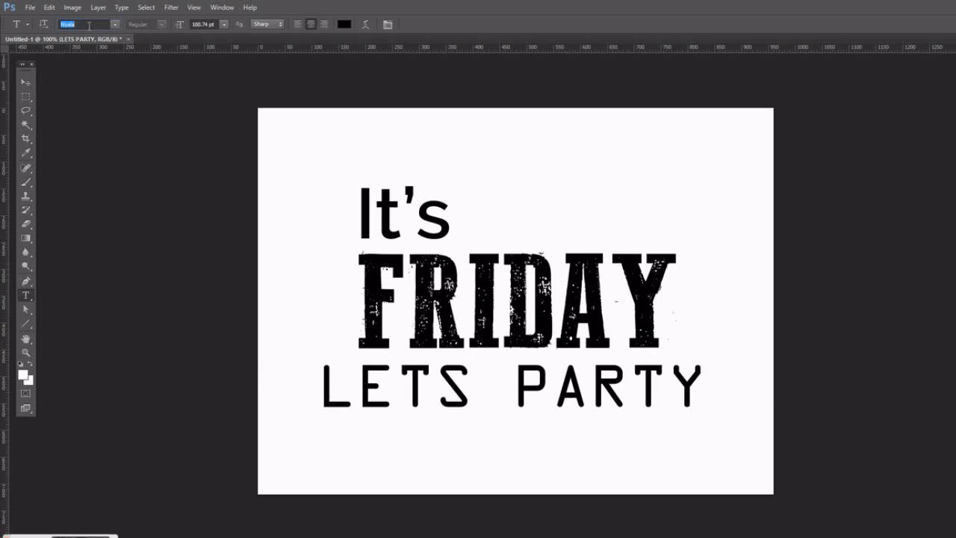
key("Up")
key("Up")
key("Up")
key("Up")
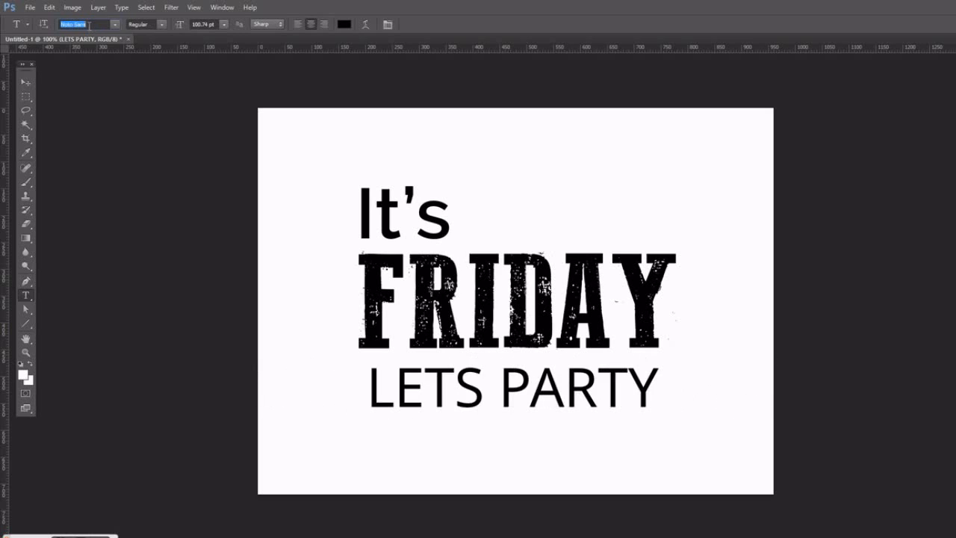
key("Up")
key("Up")
key("Up")
key("Up")
key("Up")
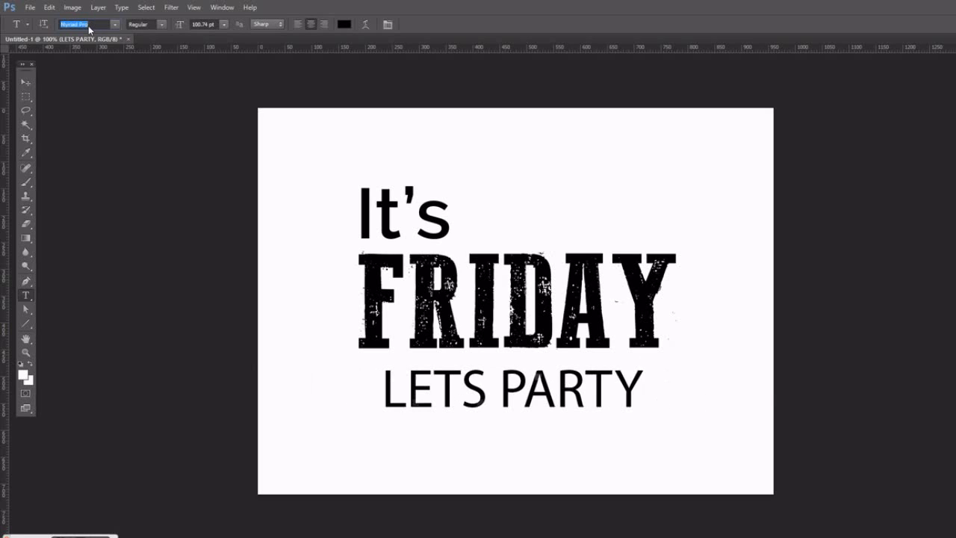
key("Up")
key("Up")
key("Up")
key("Up")
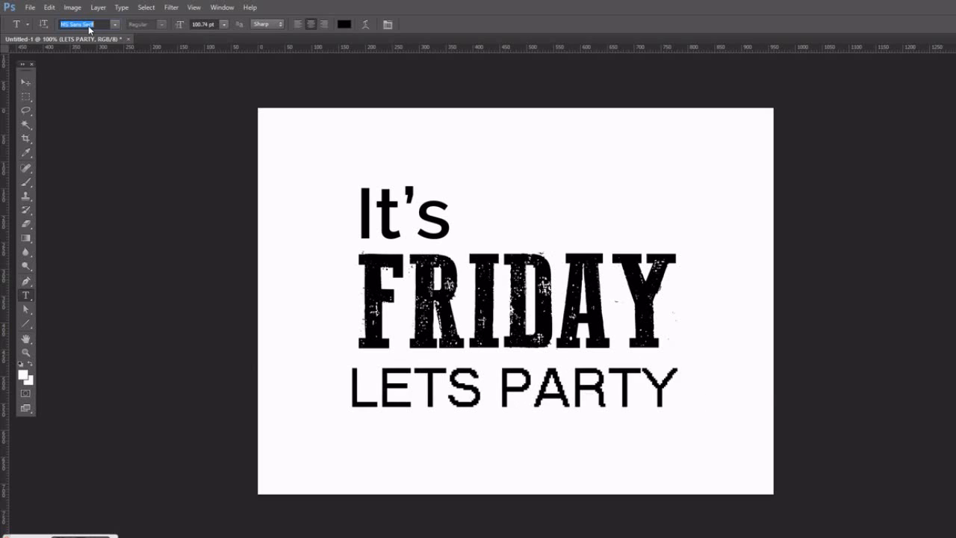
key("Up")
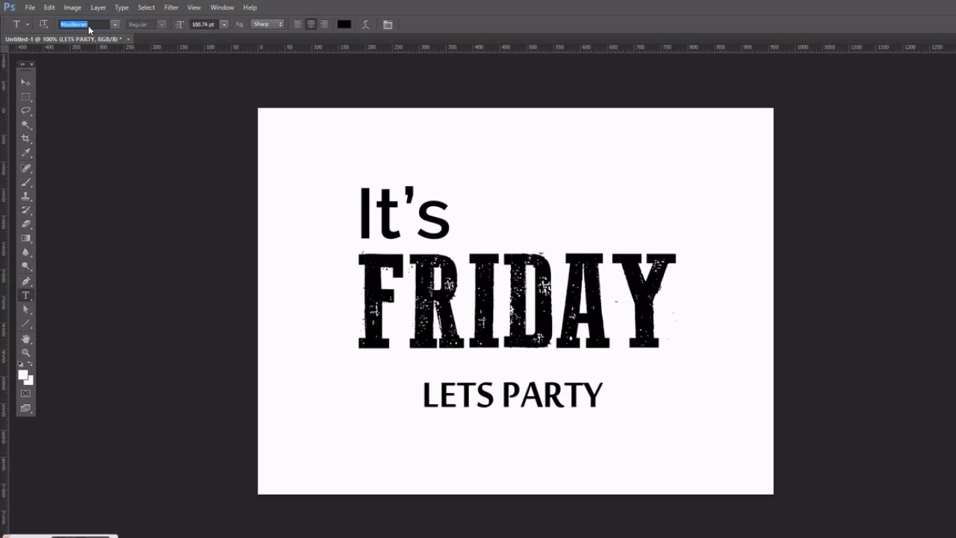
Set the tracking of the whole LETS PARTY text to 240.
triple_click(484, 393)
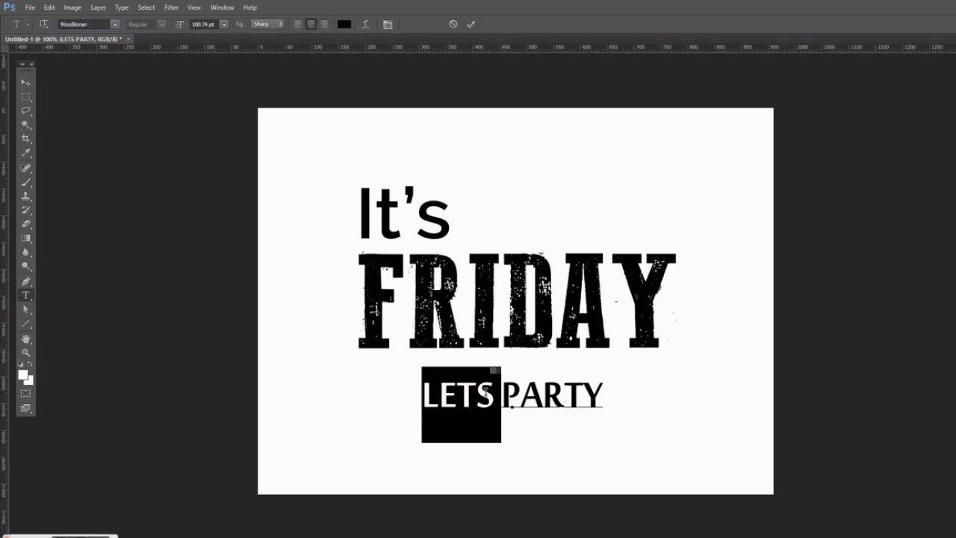
key("ctrl+t")
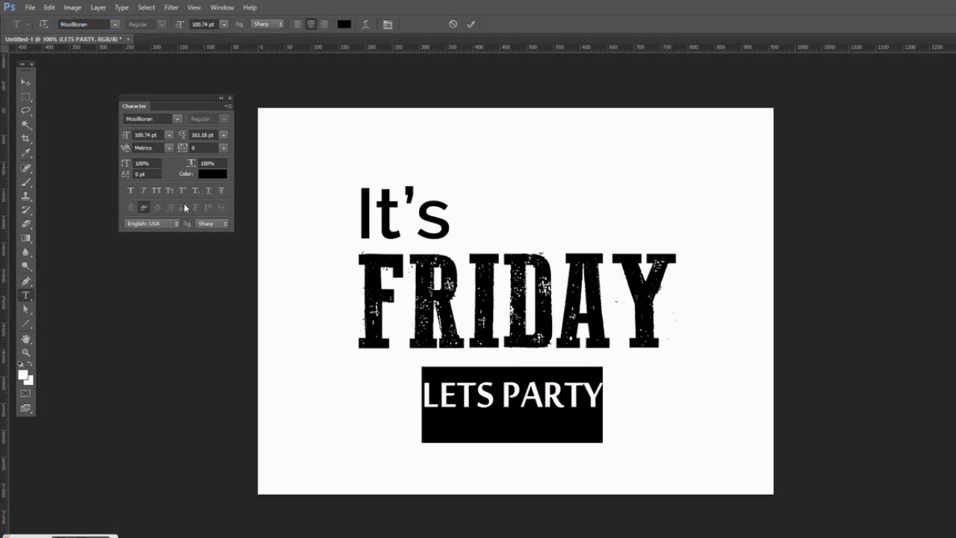
left_click(203, 148)
type("240")
key("Return")
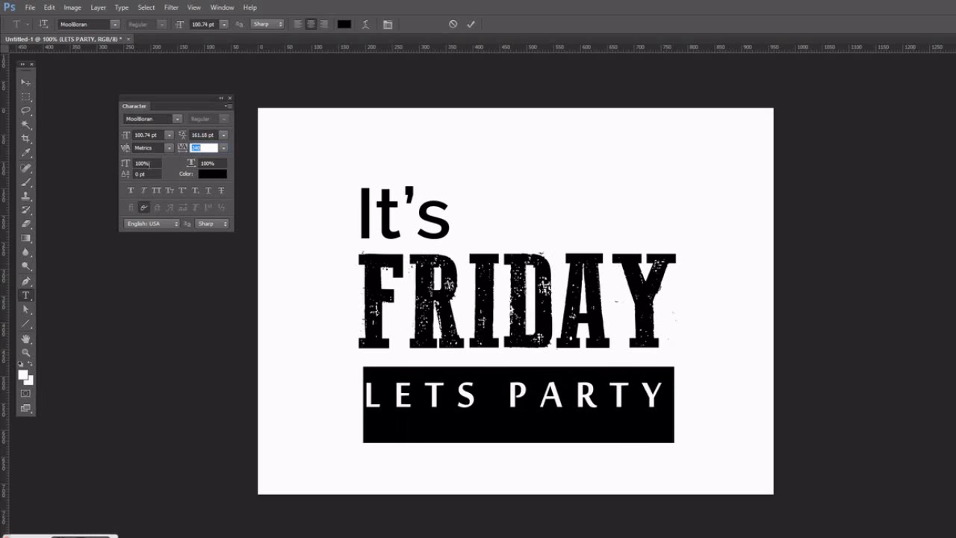
Move LETS PARTY slightly closer to FRIDAY and enlarge it to about 106 pt to match that word's width.
left_click(25, 82)
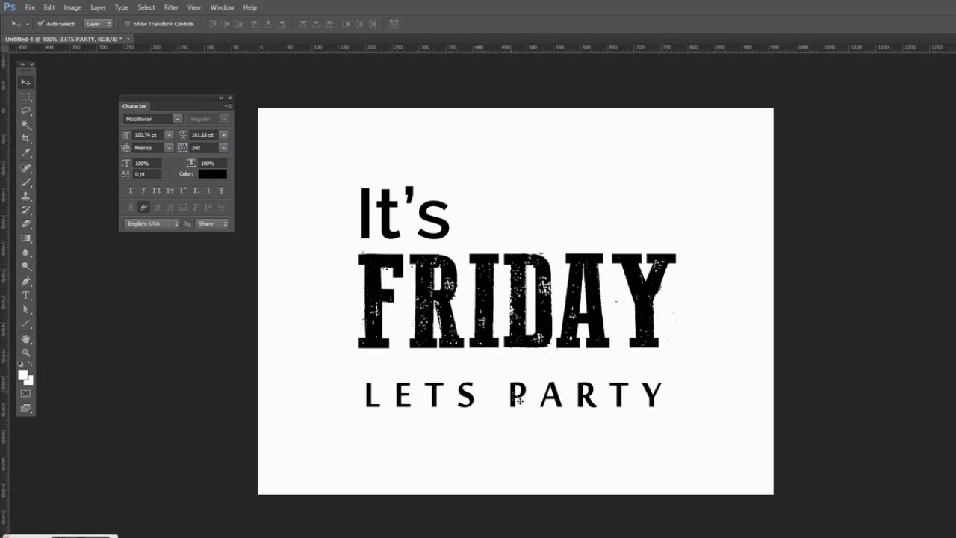
left_click_drag(512, 394, 498, 391)
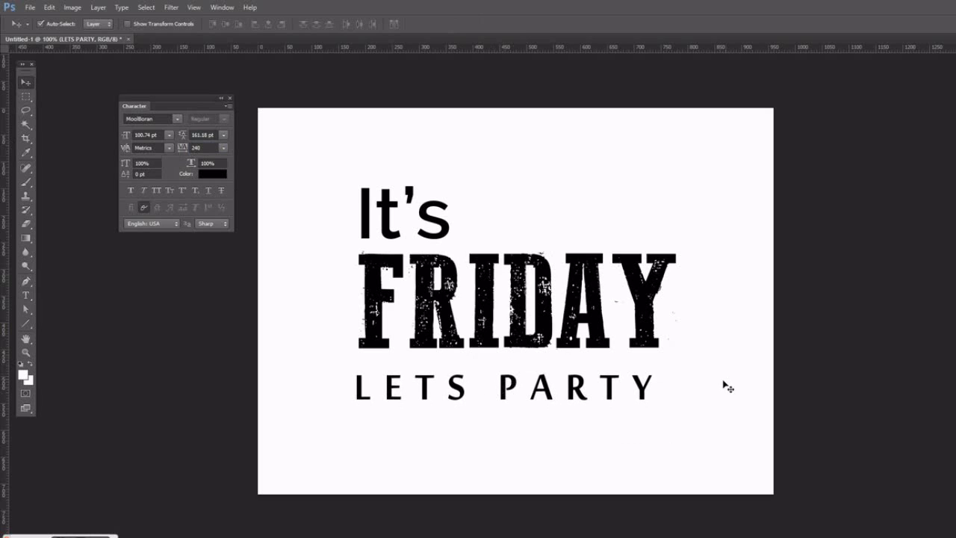
key("ctrl+t")
left_click_drag(666, 435, 680, 438)
key("Return")
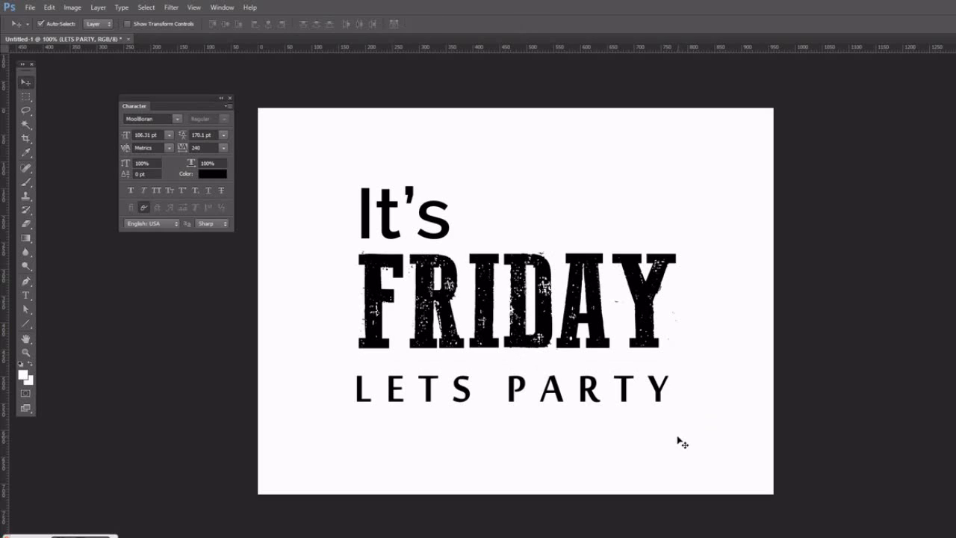
Set "It's" to the Rimouski font and align its left edge with FRIDAY, just above the word.
left_click_drag(445, 225, 441, 228)
key("t")
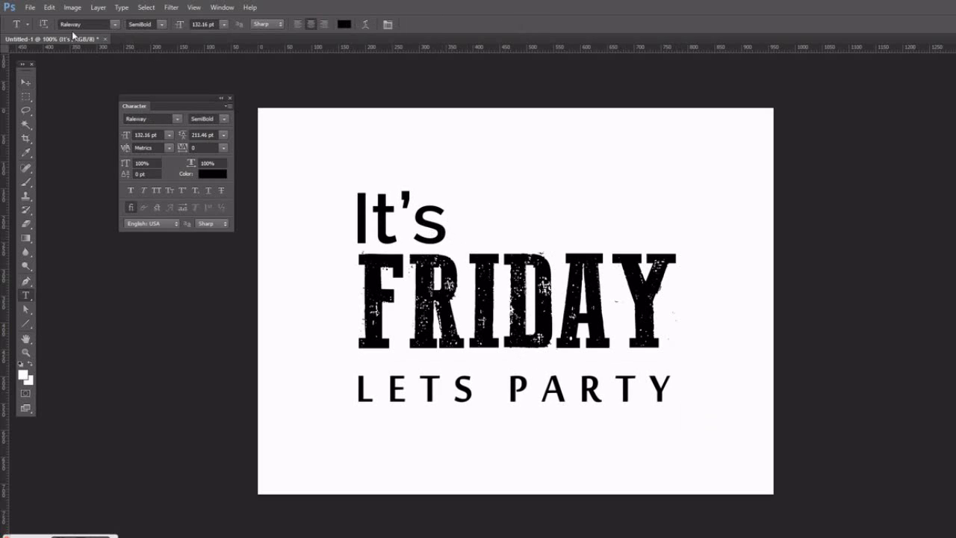
key("Down")
key("Down")
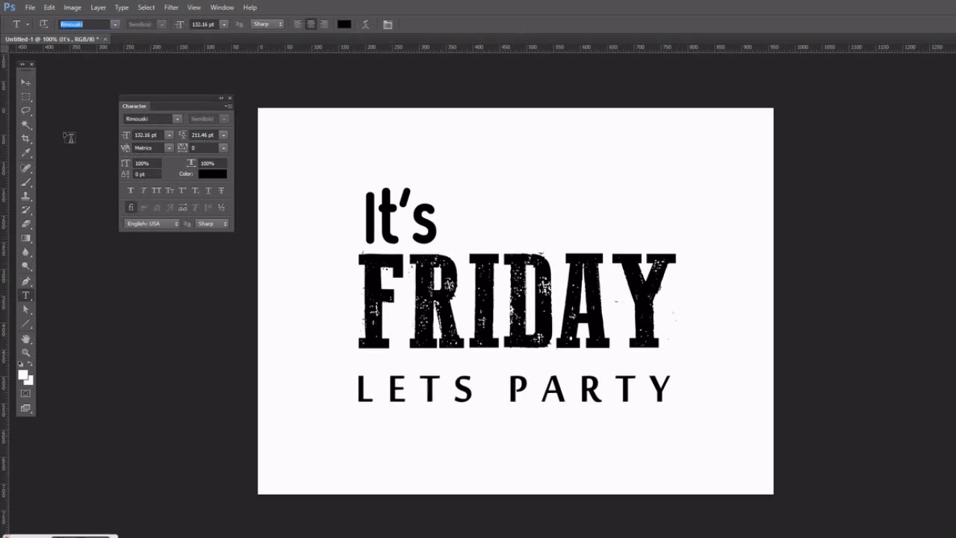
left_click(21, 83)
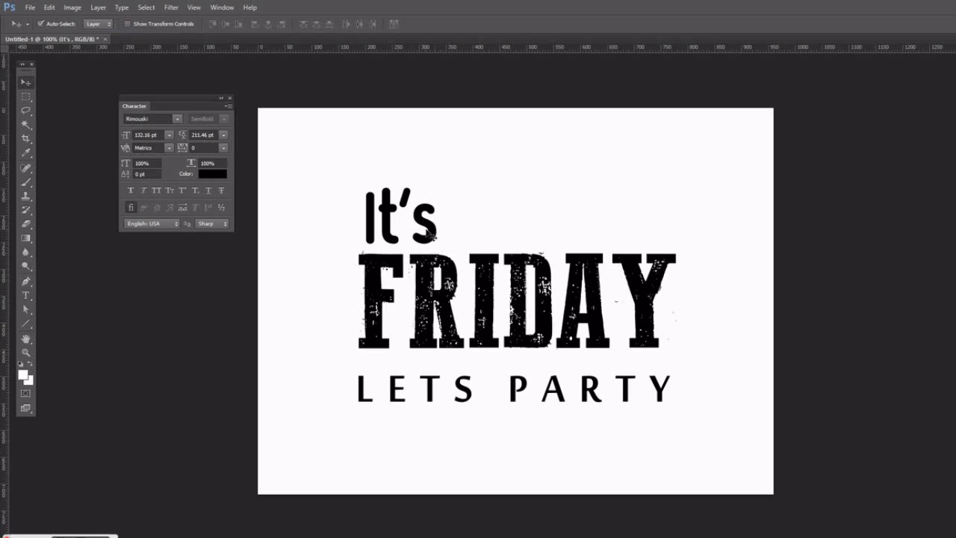
left_click_drag(431, 234, 423, 229)
Try out further installed fonts on "It's", set it to Sitka and move the word up slightly from FRIDAY.
key("t")
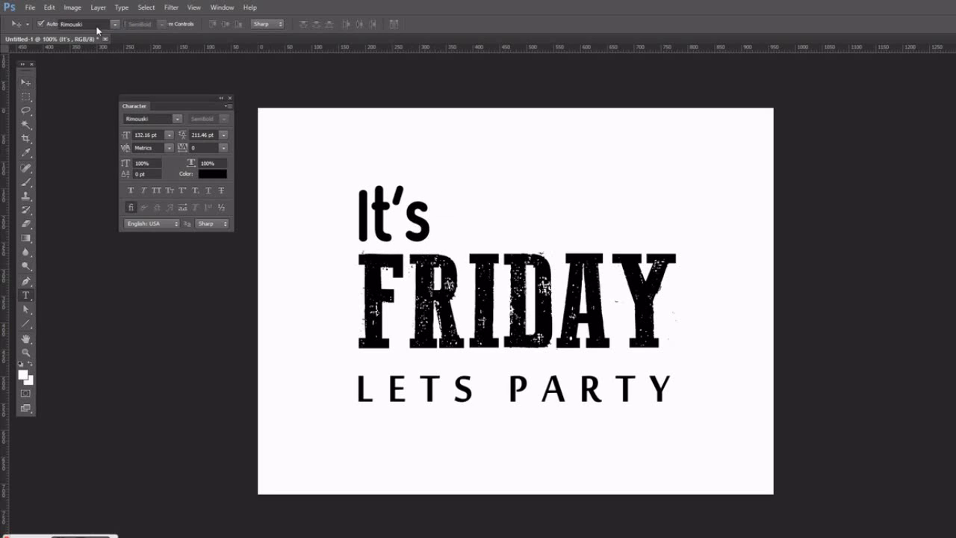
left_click(91, 24)
key("Down")
key("Down")
key("Down")
key("Down")
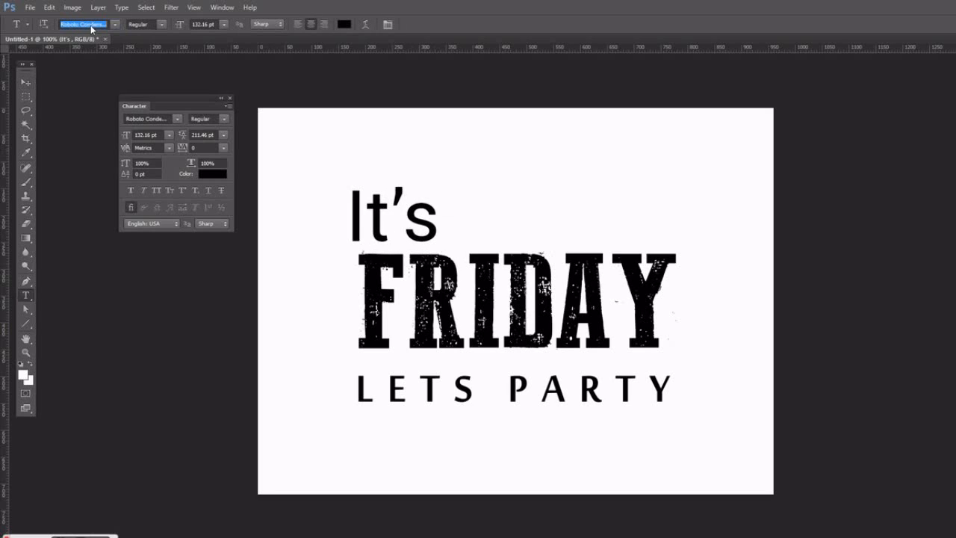
key("Down")
key("Down")
key("Down")
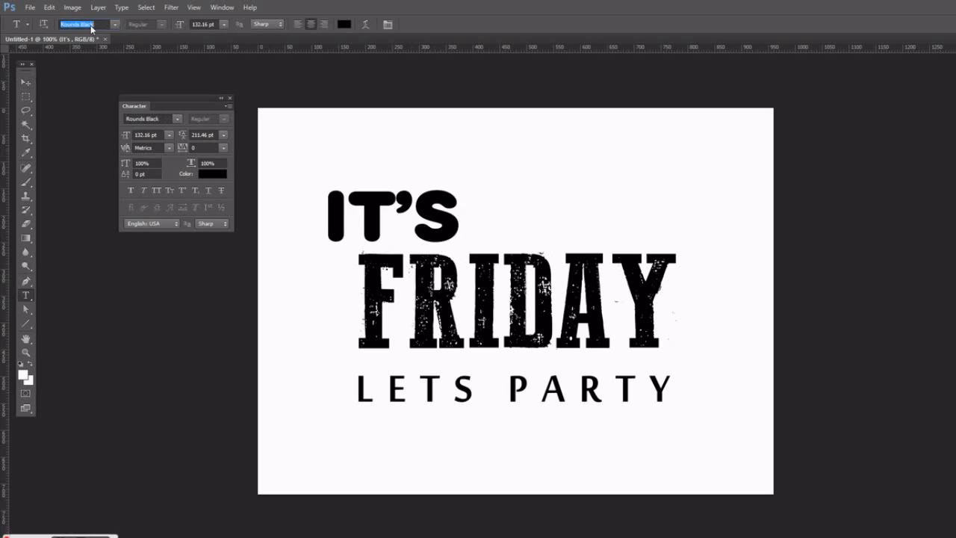
key("Down")
key("Down")
key("Down")
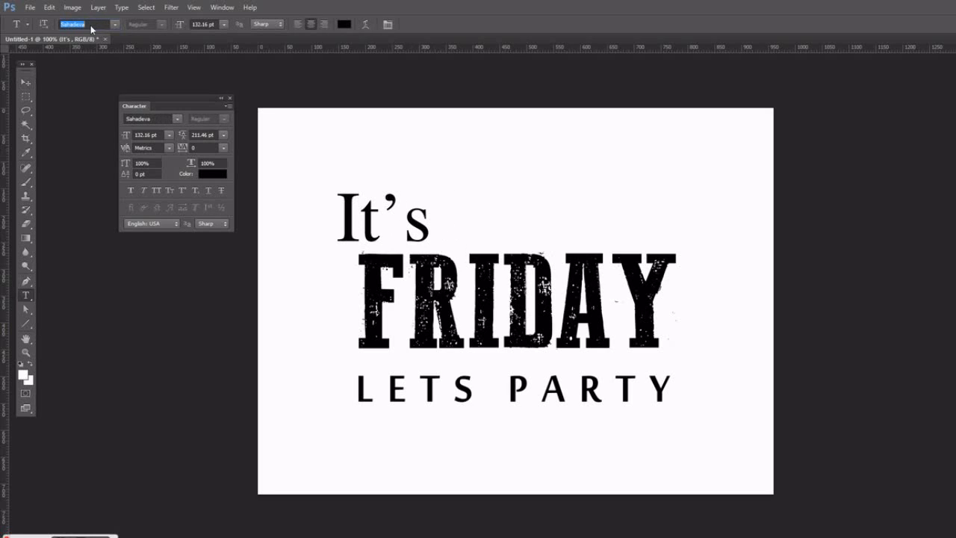
key("Down")
key("Down")
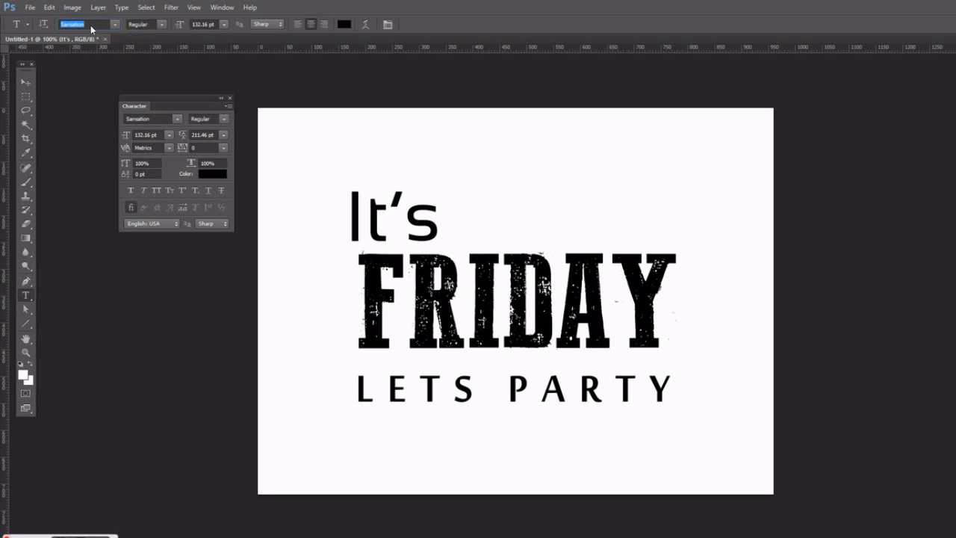
key("Down")
key("Down")
key("Down")
key("Down")
key("Down")
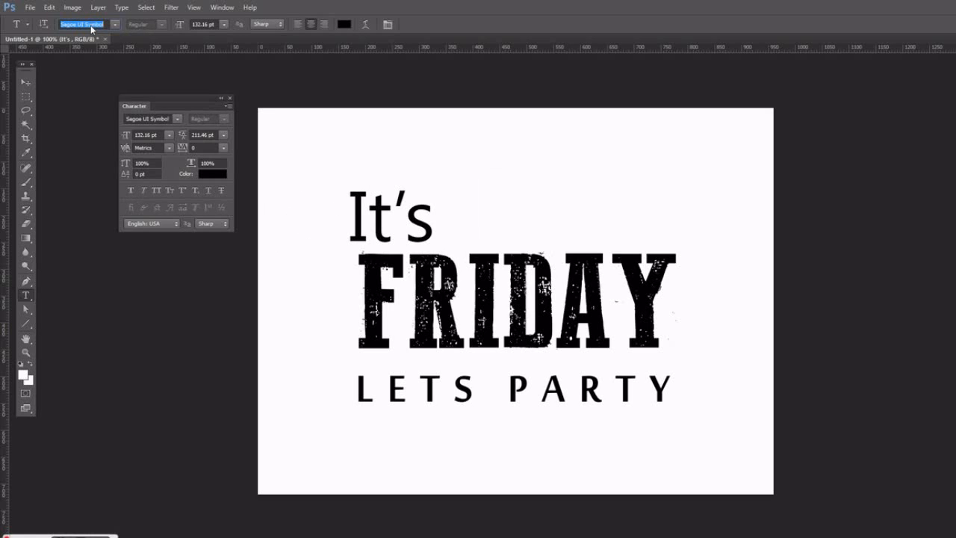
key("Down")
key("Down")
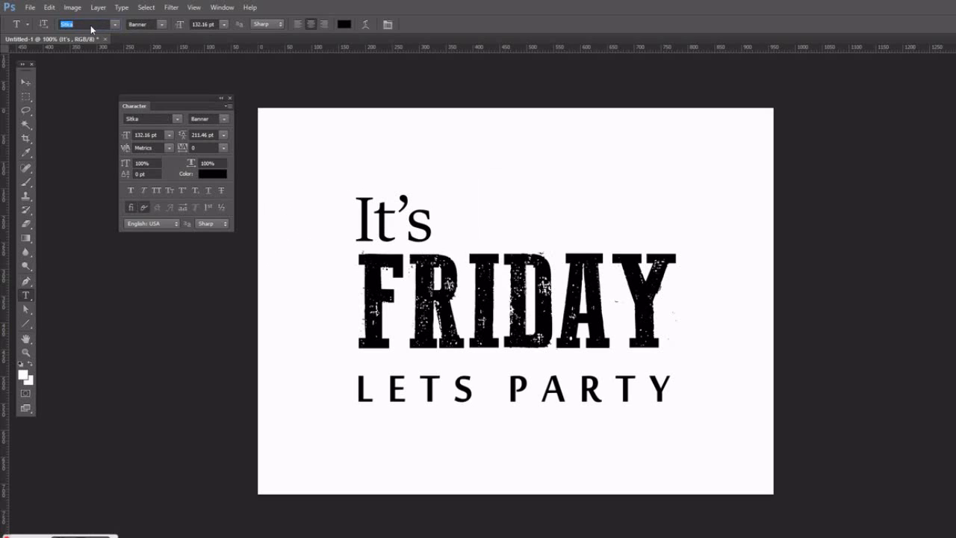
left_click(26, 82)
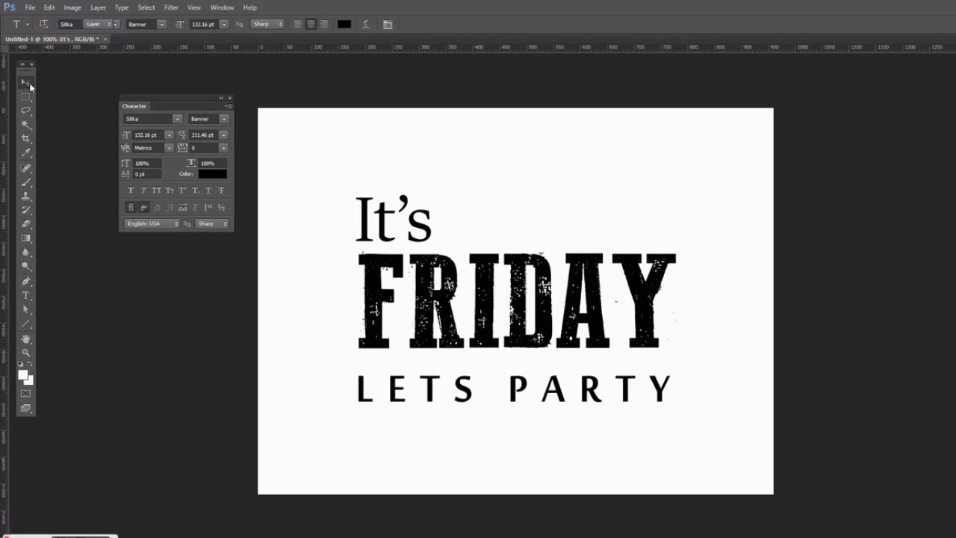
left_click_drag(424, 232, 424, 227)
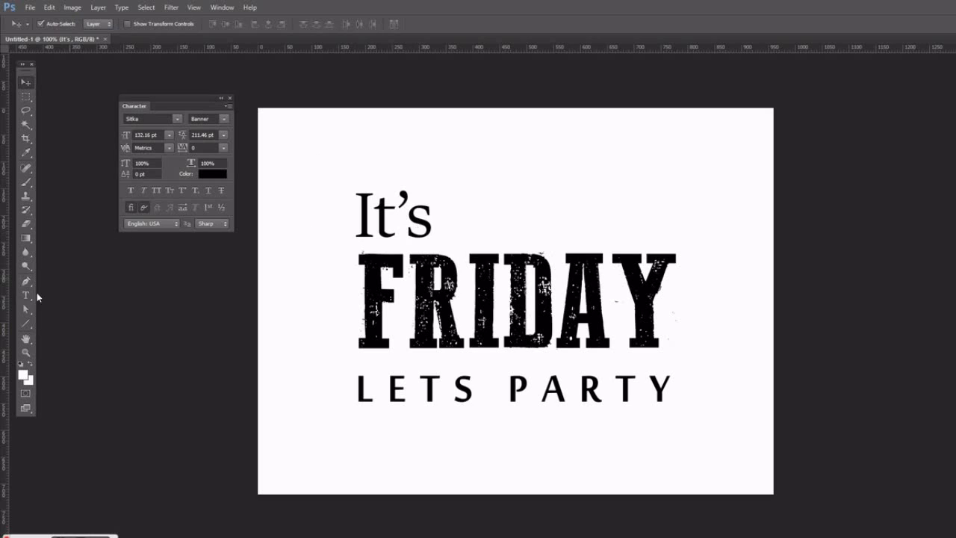
Set the "It's" text to the Small Bold style of Sitka and realign its left edge with FRIDAY.
left_click(26, 296)
left_click(160, 24)
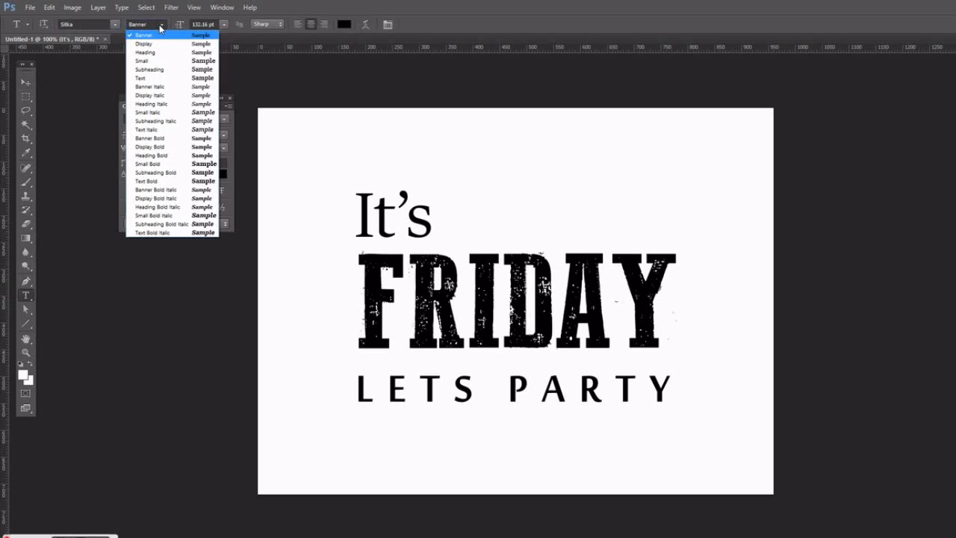
left_click(156, 164)
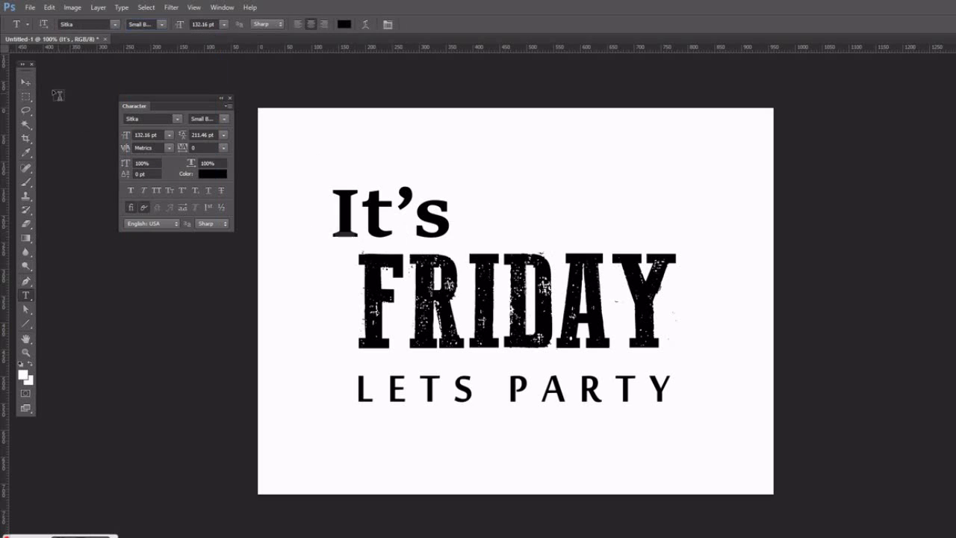
left_click(25, 82)
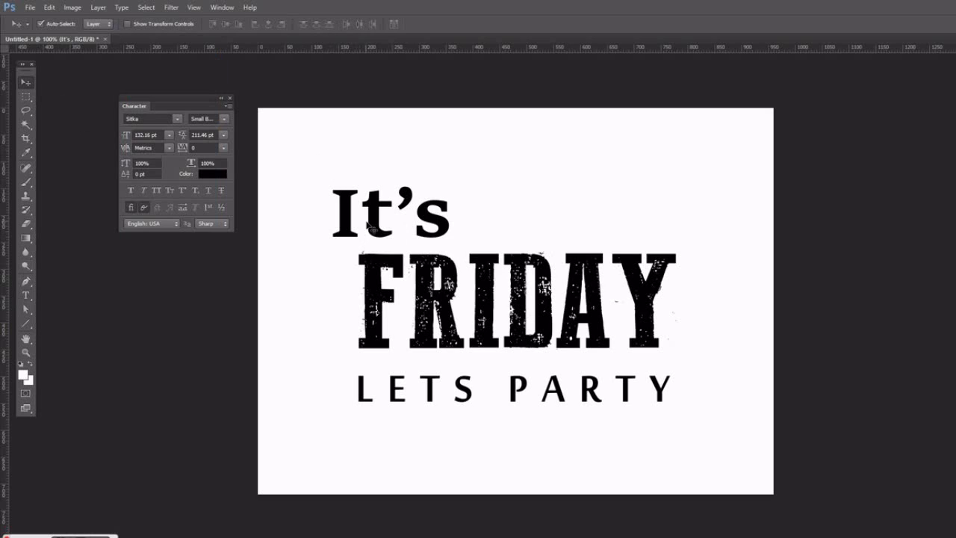
left_click_drag(367, 224, 391, 225)
left_click_drag(394, 224, 394, 224)
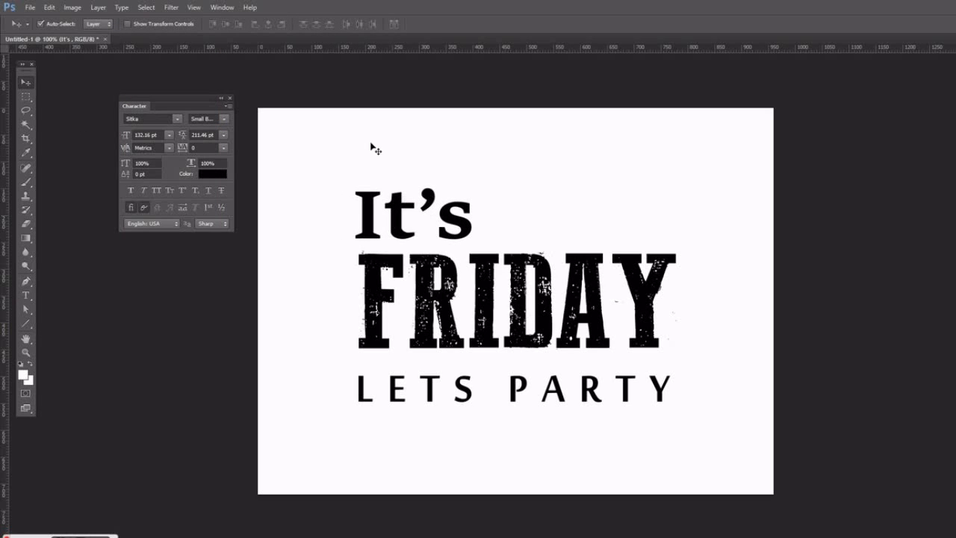
Try orange and pink shades for the foreground colour and settle on the coral red f83b44.
left_click(24, 376)
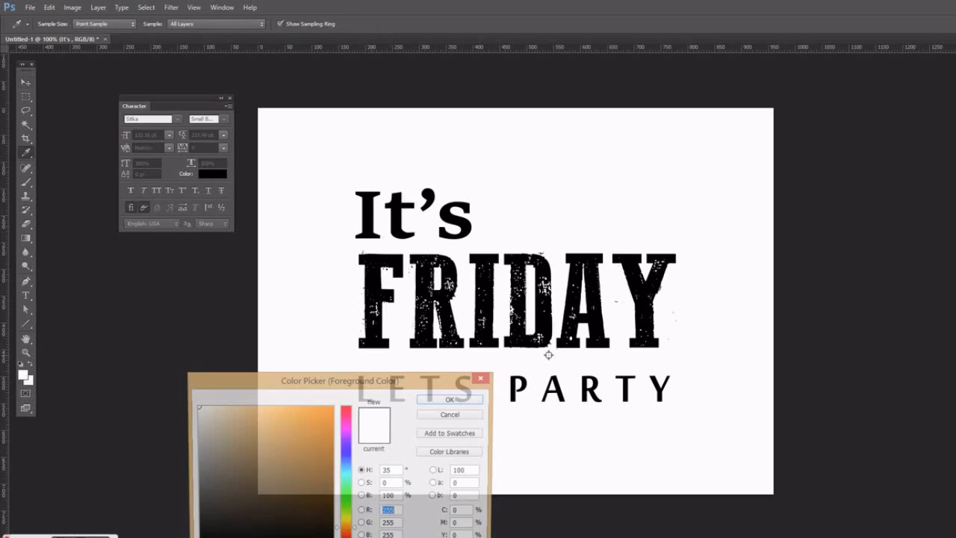
left_click(496, 457)
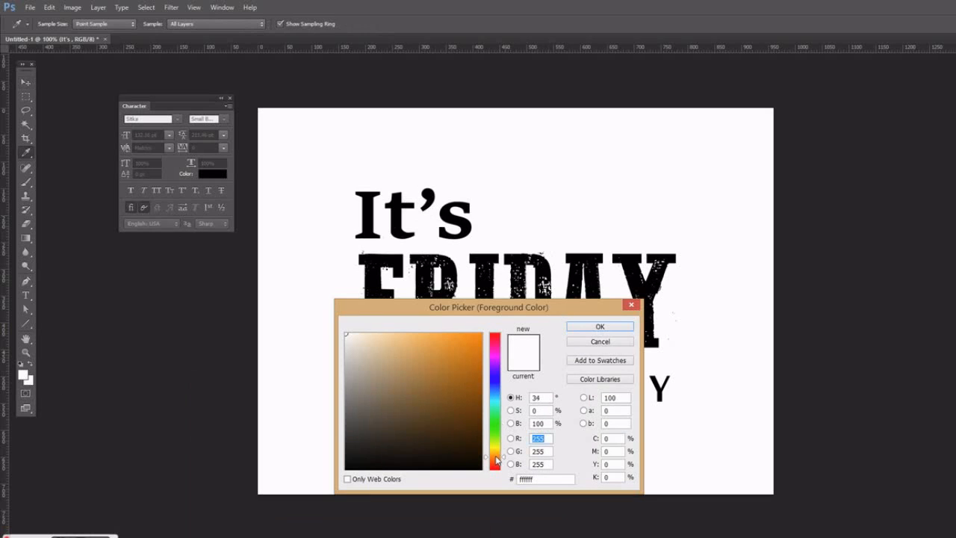
left_click_drag(477, 353, 483, 333)
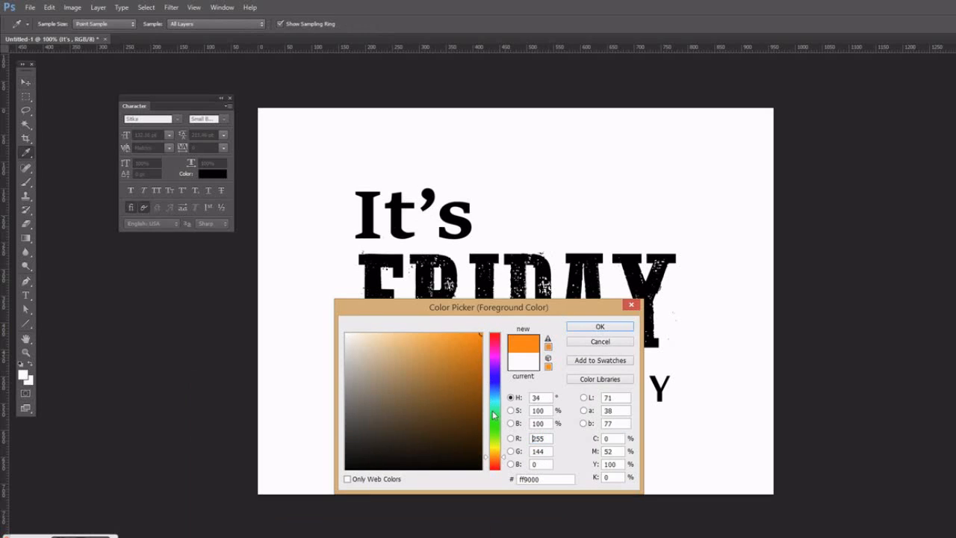
left_click(499, 458)
left_click(497, 464)
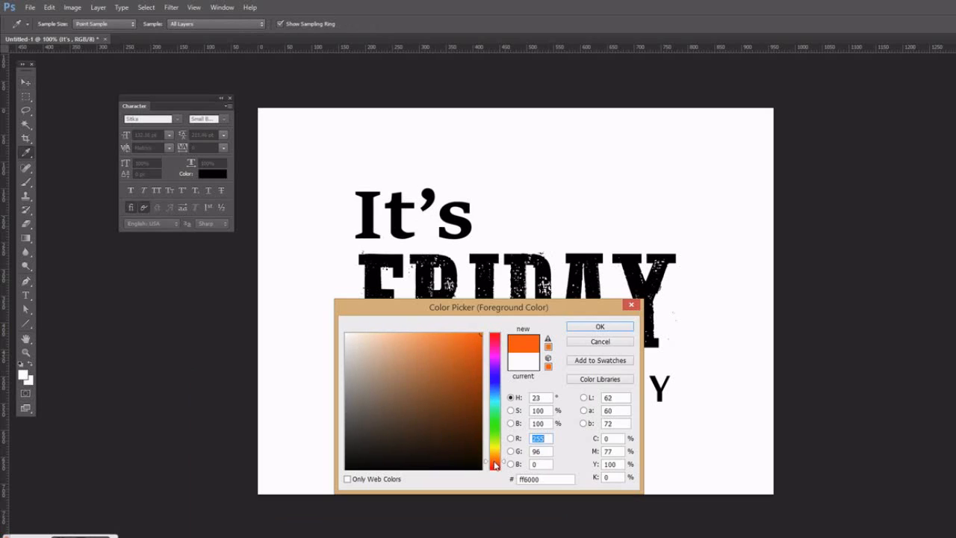
left_click(496, 349)
left_click(467, 339)
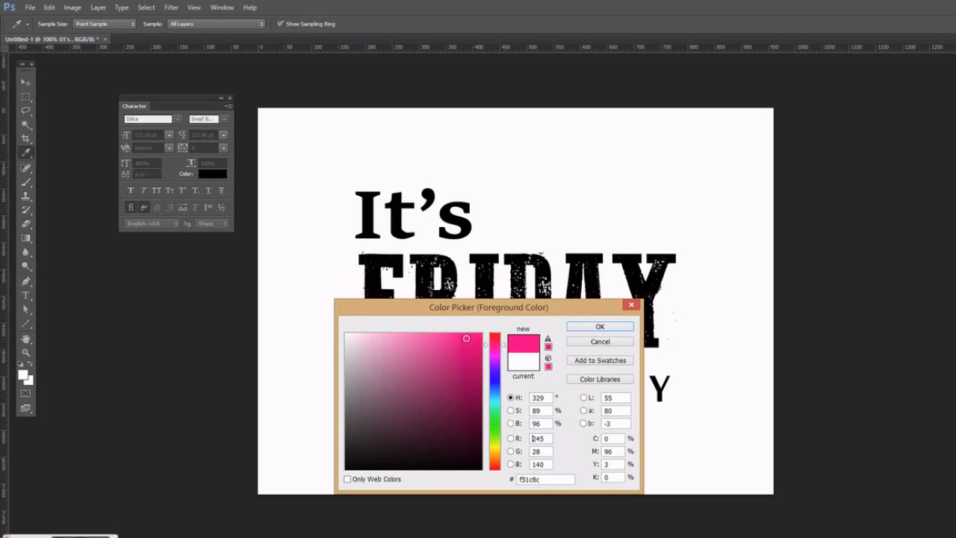
left_click(493, 340)
left_click(494, 334)
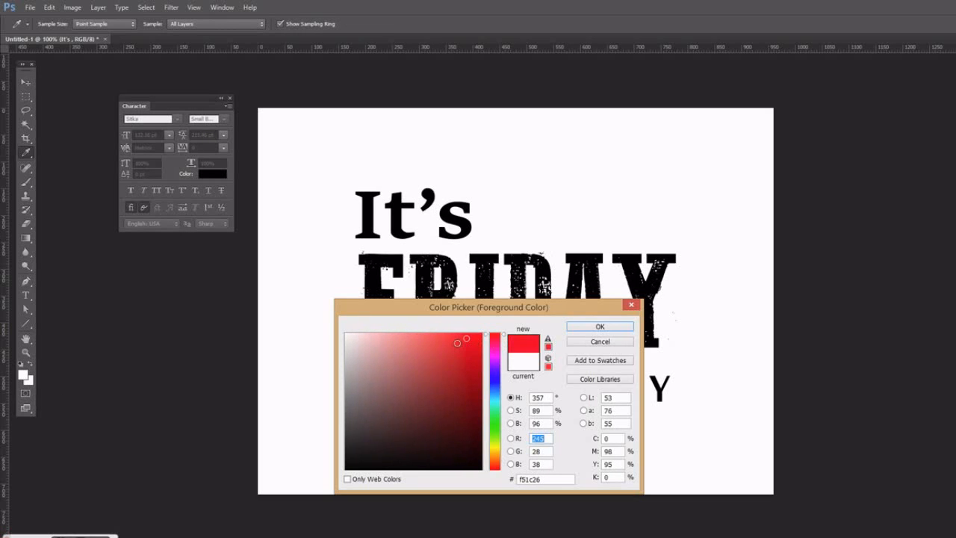
left_click(449, 337)
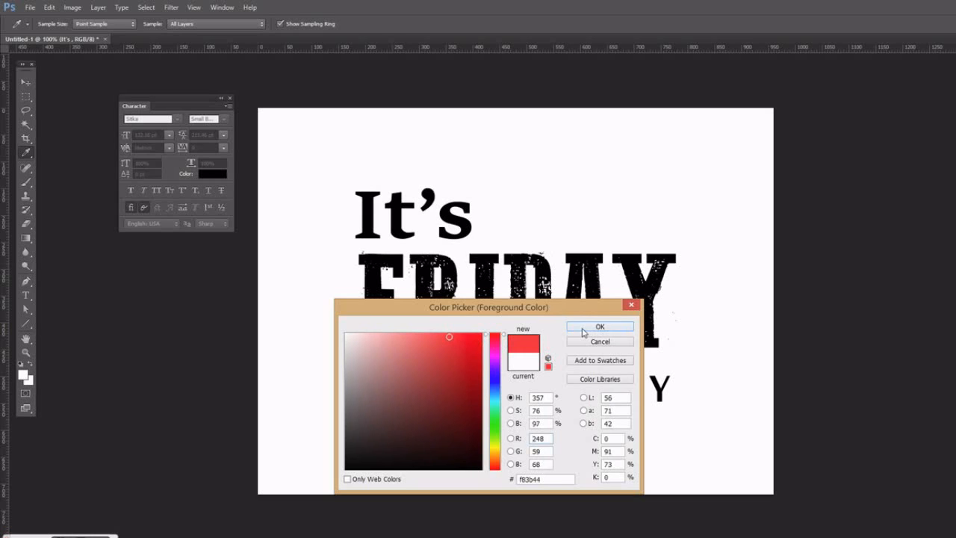
left_click(599, 326)
Select the Background layer and fill it with the red foreground colour.
key("v")
right_click(538, 218)
left_click(559, 222)
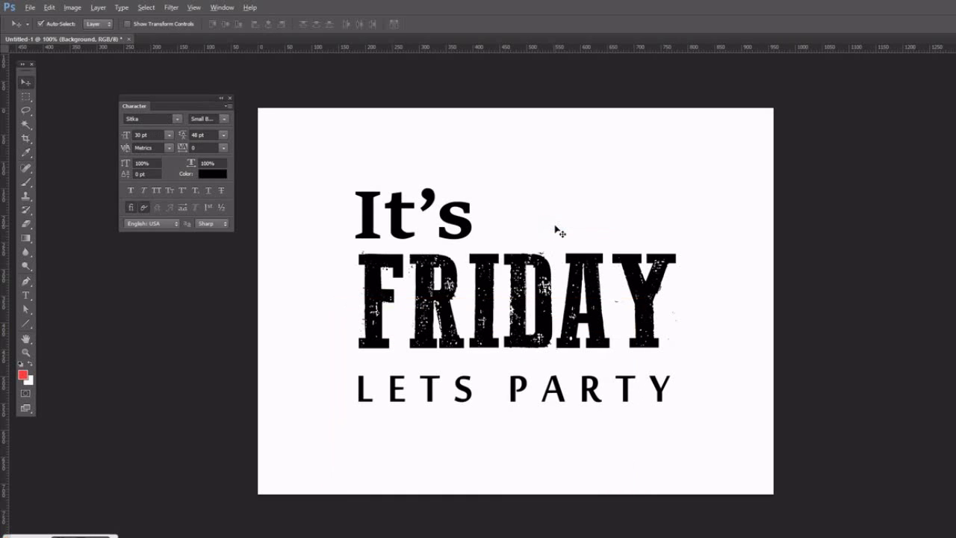
key("alt+BackSpace")
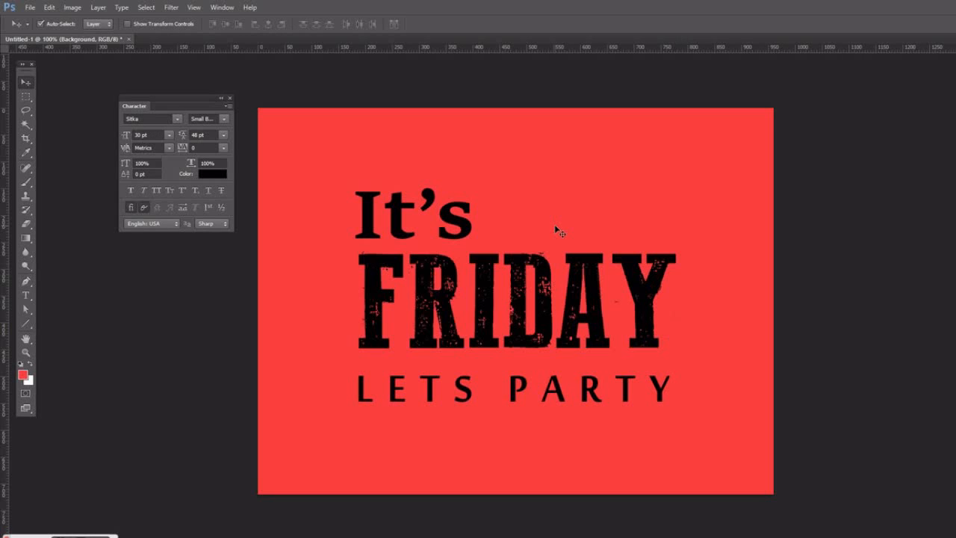
Change the text colour of FRIDAY to white.
left_click(549, 295)
left_click(26, 296)
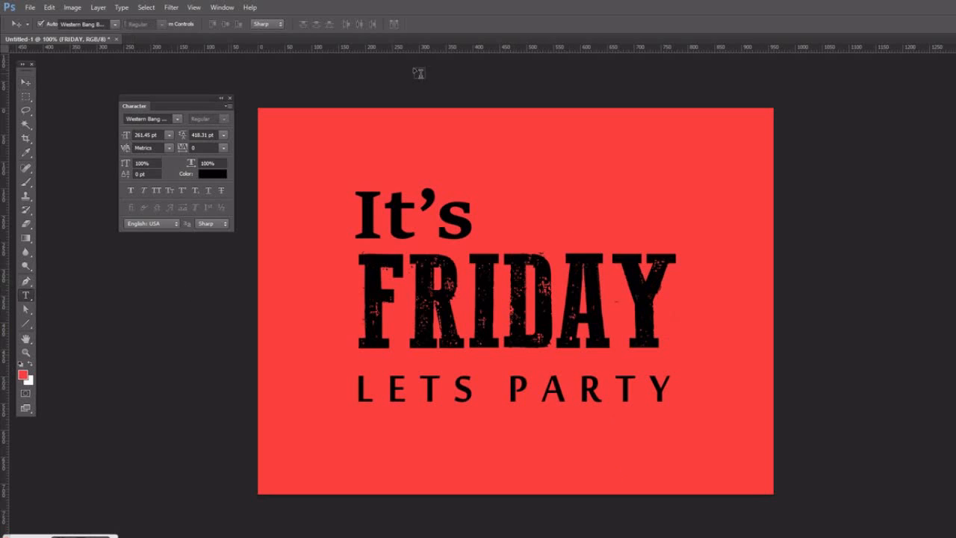
left_click(344, 25)
left_click(329, 279)
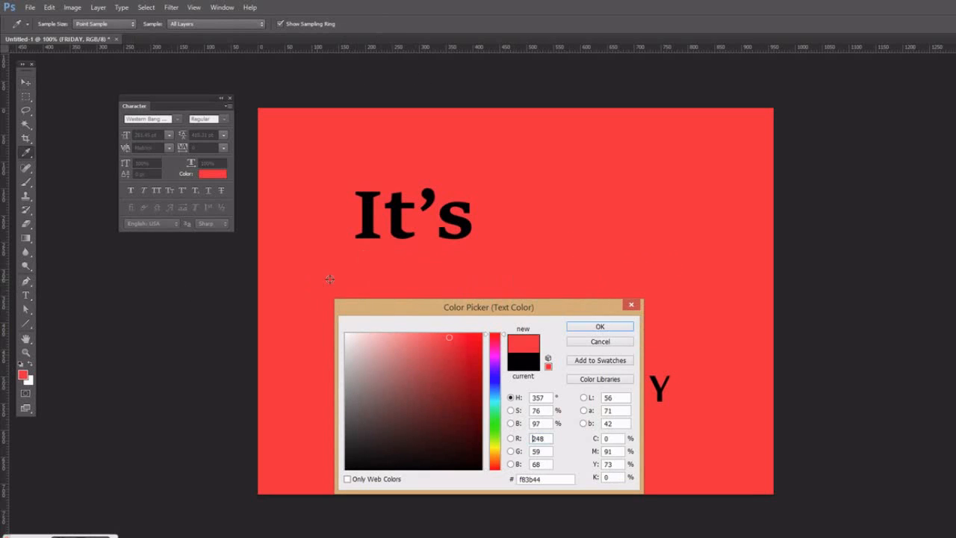
left_click_drag(431, 347, 321, 304)
left_click(322, 304)
left_click_drag(395, 348, 331, 328)
left_click(576, 326)
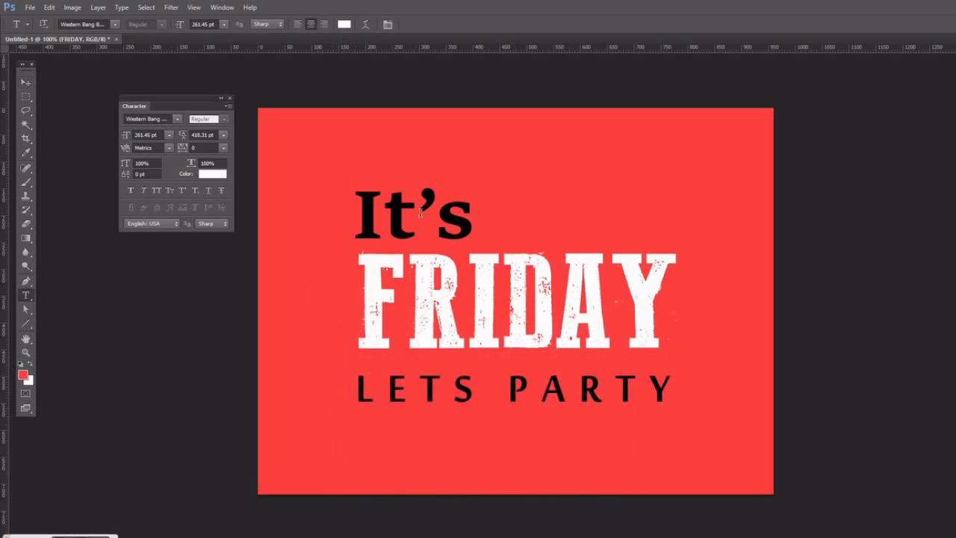
Change the text colour of "It's" to yellow fff000.
double_click(421, 230)
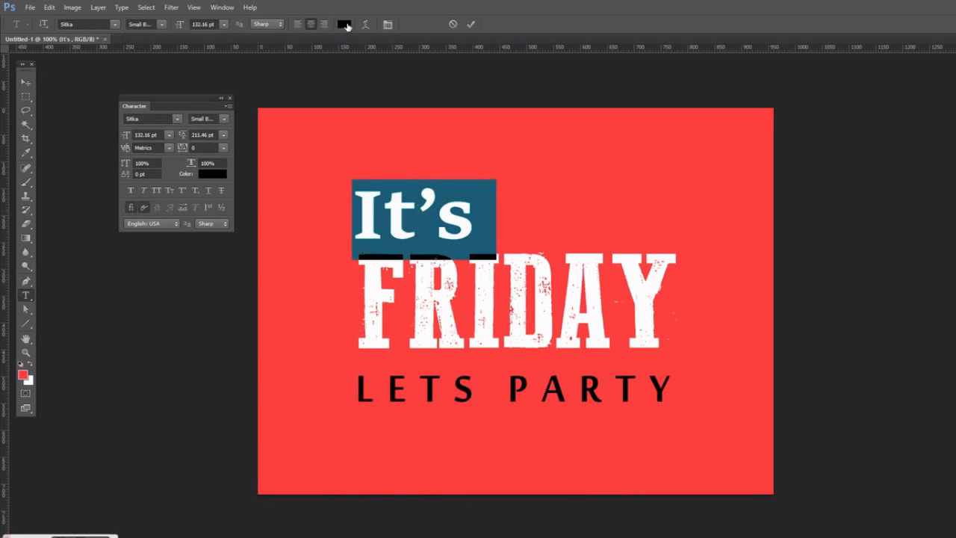
left_click(345, 24)
left_click_drag(494, 456, 493, 449)
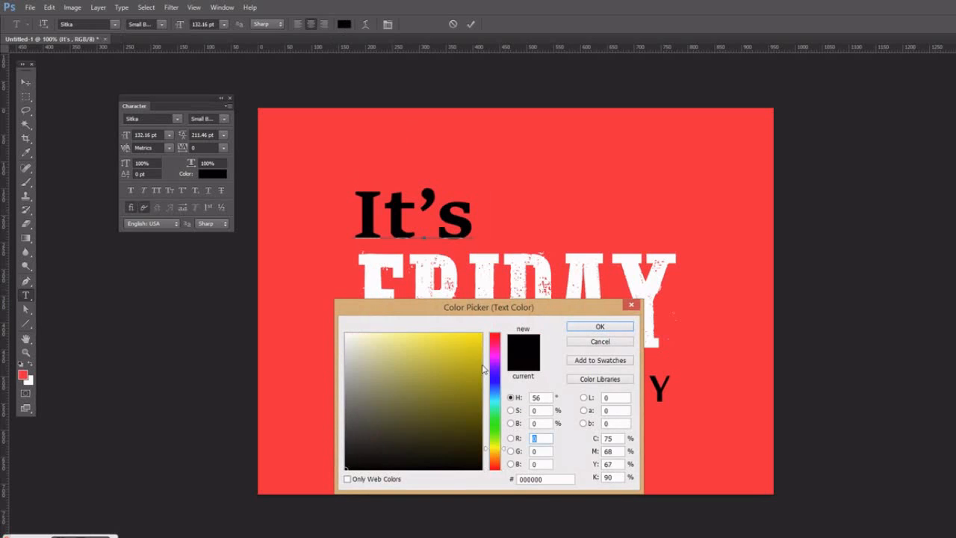
left_click(481, 334)
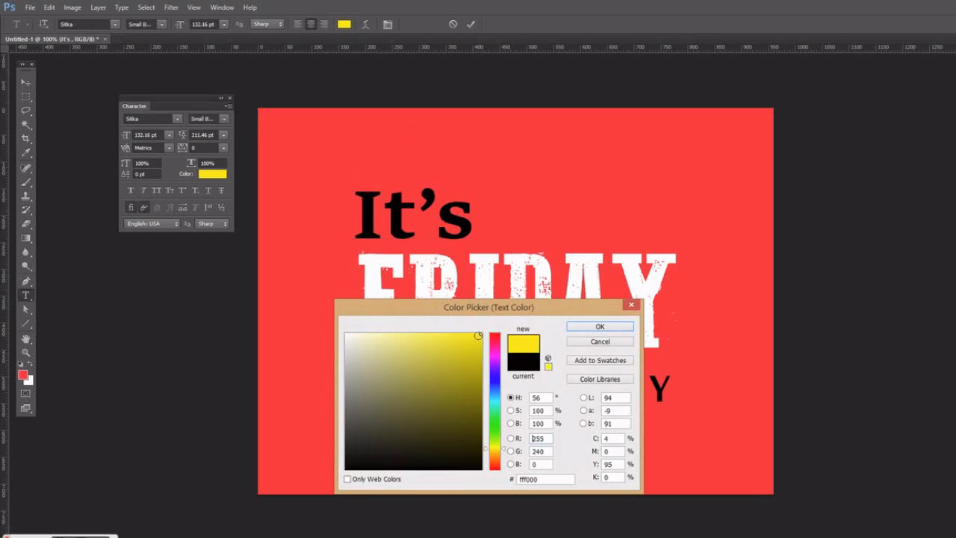
left_click(584, 329)
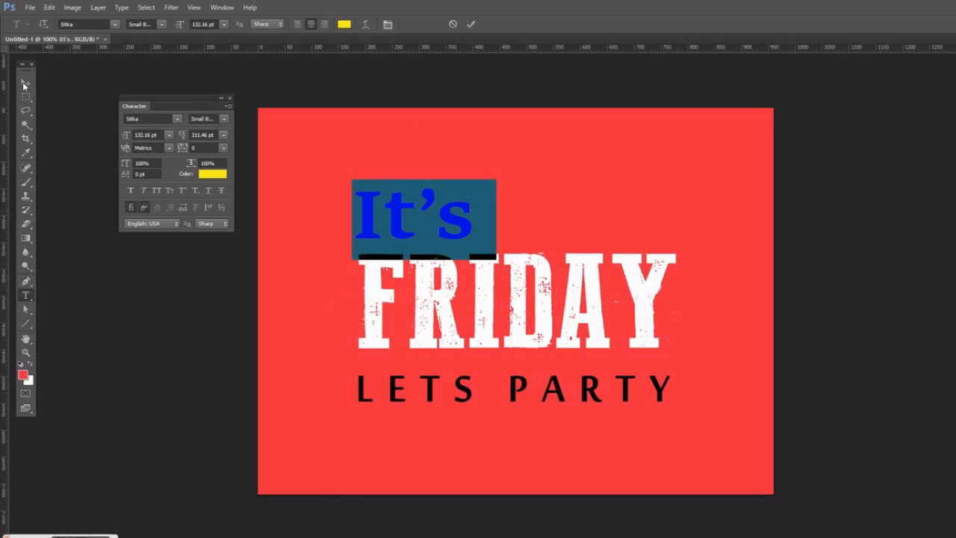
left_click(23, 86)
Recolour the whole LETS PARTY text with the yellow fff000 sampled from "It's".
left_click(25, 295)
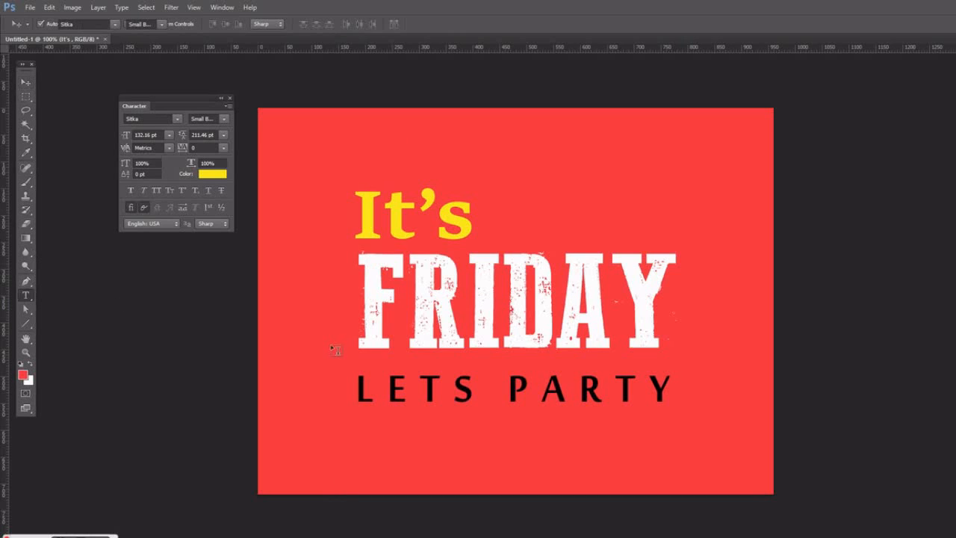
double_click(381, 384)
key("ctrl+a")
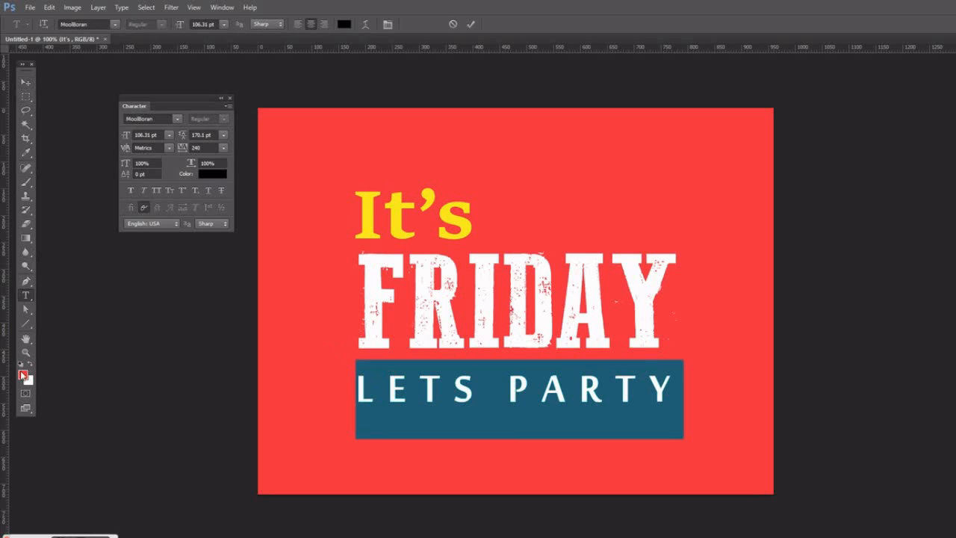
left_click(23, 375)
left_click(462, 222)
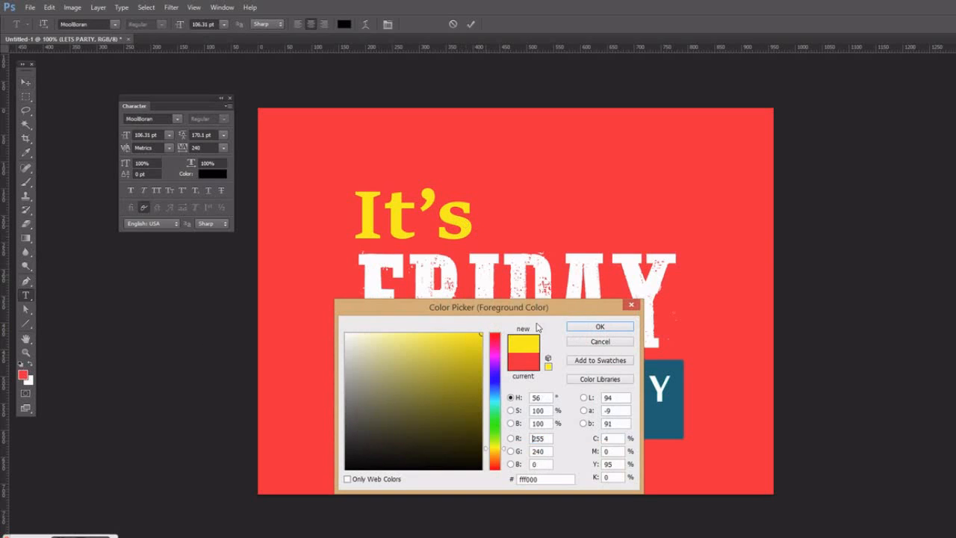
left_click(600, 327)
left_click(26, 84)
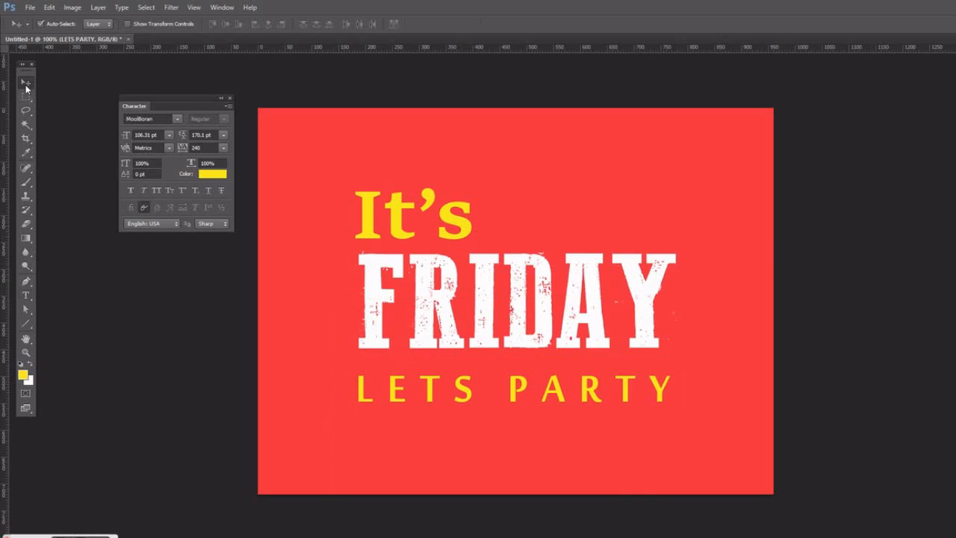
Add a drop shadow to the FRIDAY text with a size of 0 px and a distance of 24 px.
key("F7")
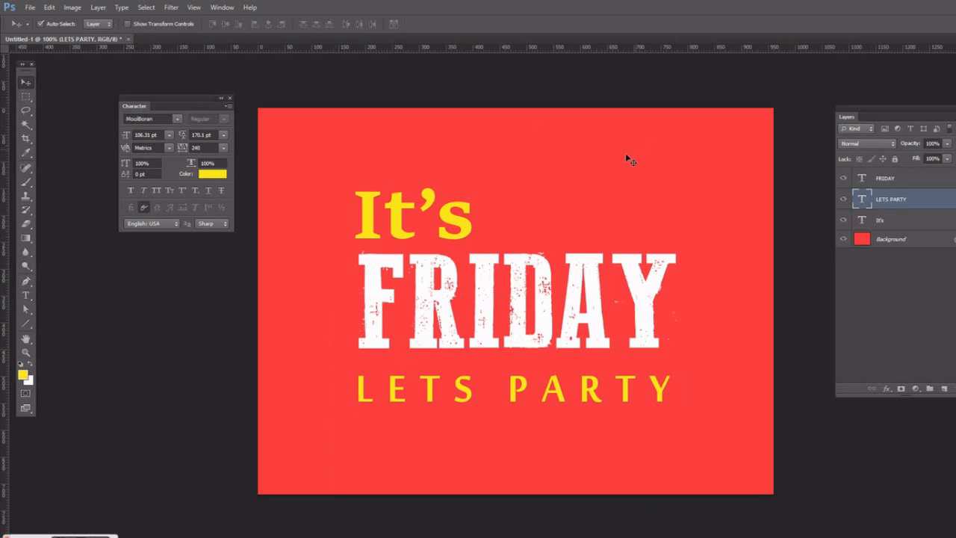
left_click(649, 297)
left_click(887, 388)
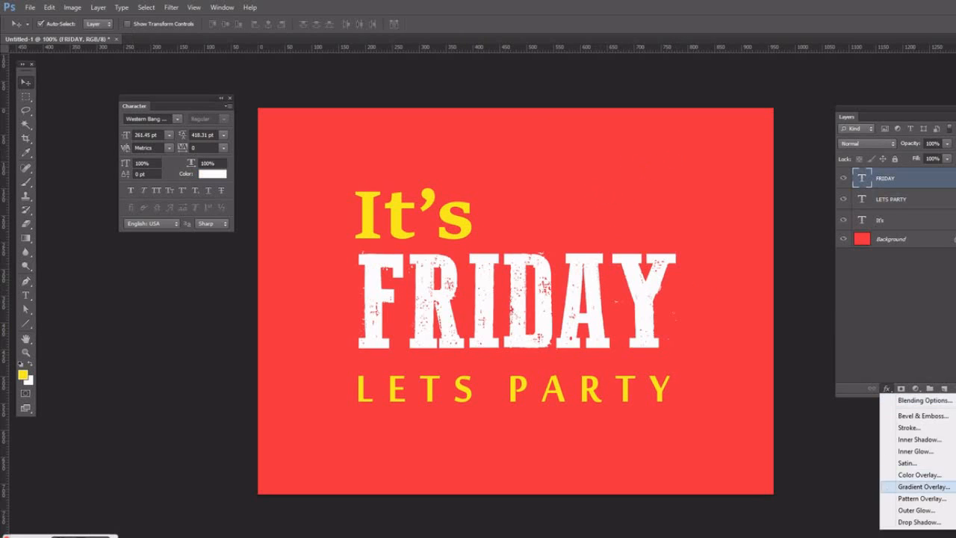
left_click(895, 518)
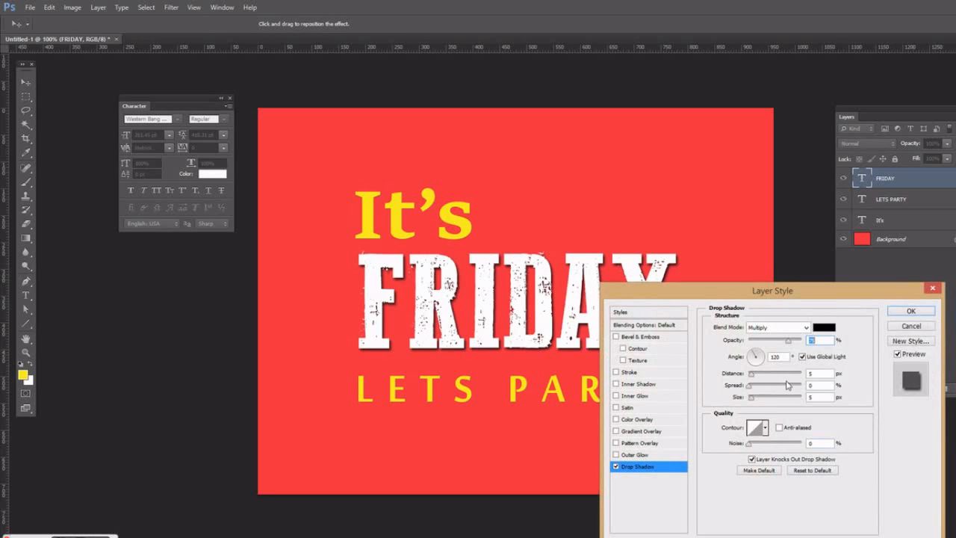
left_click_drag(754, 398, 763, 381)
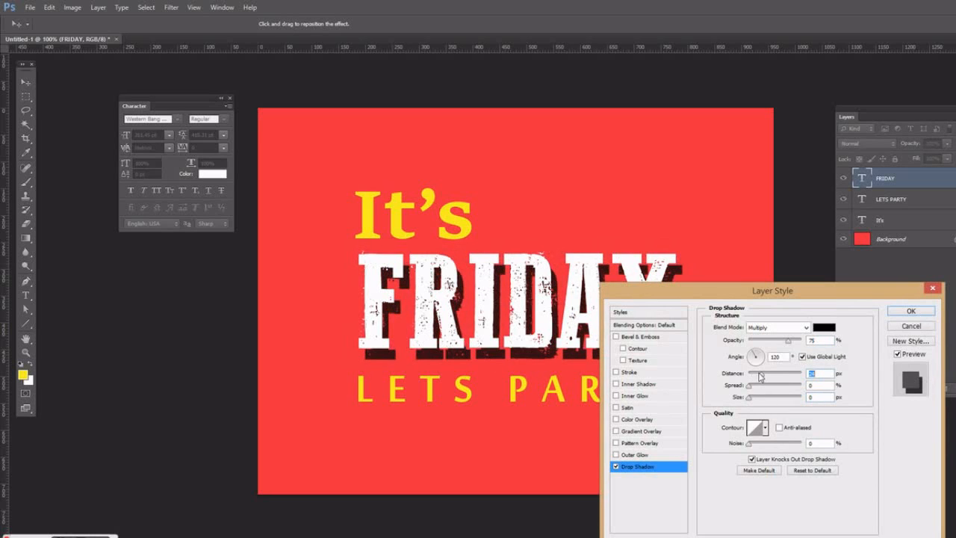
Set FRIDAY's drop shadow to yellow fff000 sampled from "It's", with Normal blend mode, 99% opacity and 8 px distance.
left_click(824, 327)
left_click(455, 213)
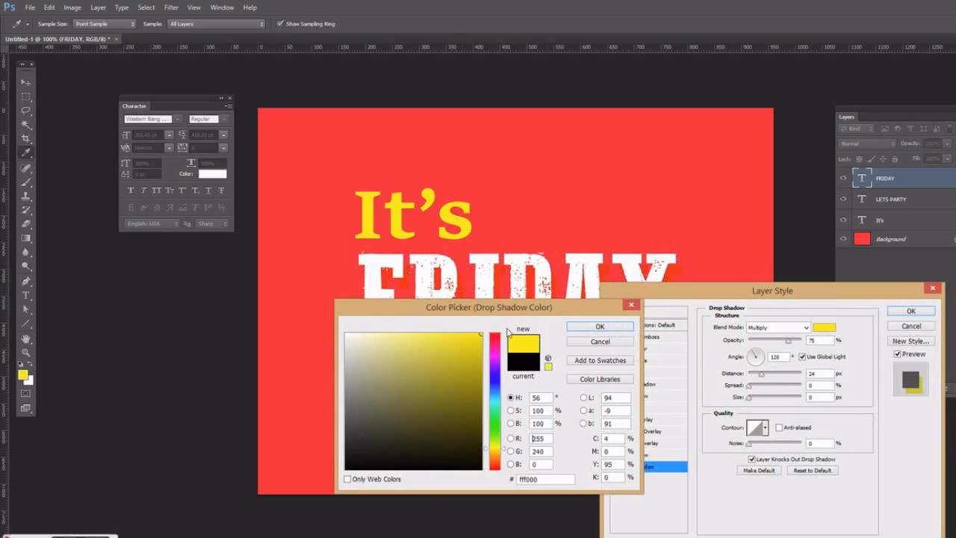
left_click(584, 329)
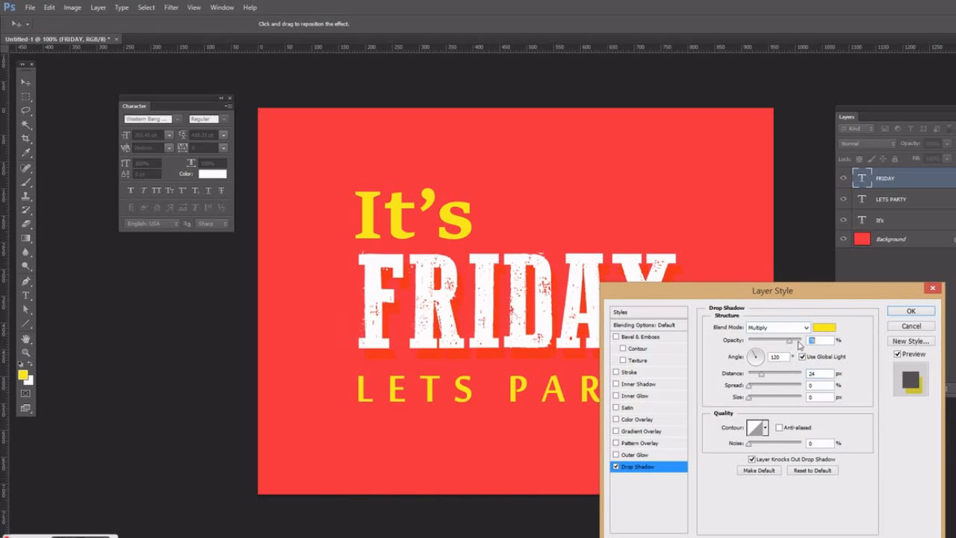
left_click_drag(799, 346, 804, 342)
left_click(777, 327)
left_click(768, 50)
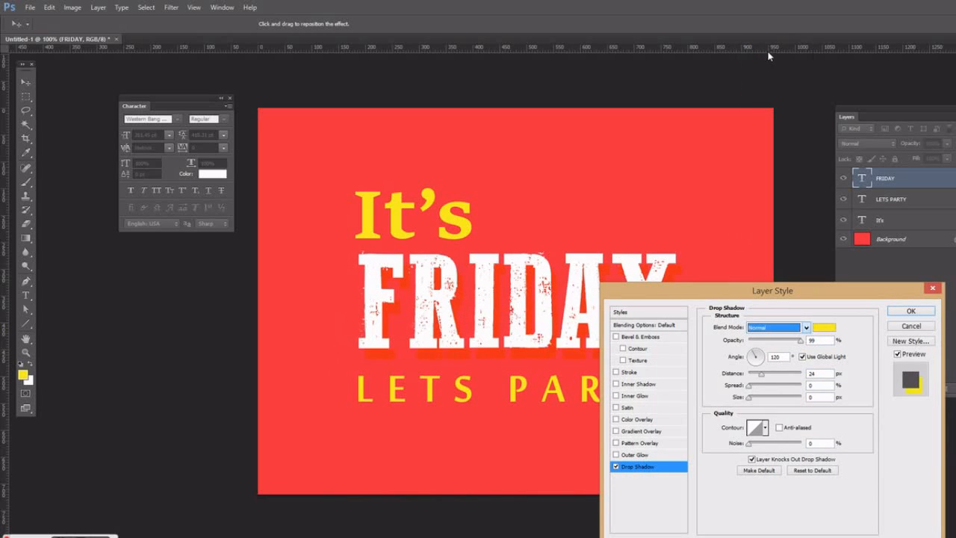
left_click_drag(761, 374, 754, 377)
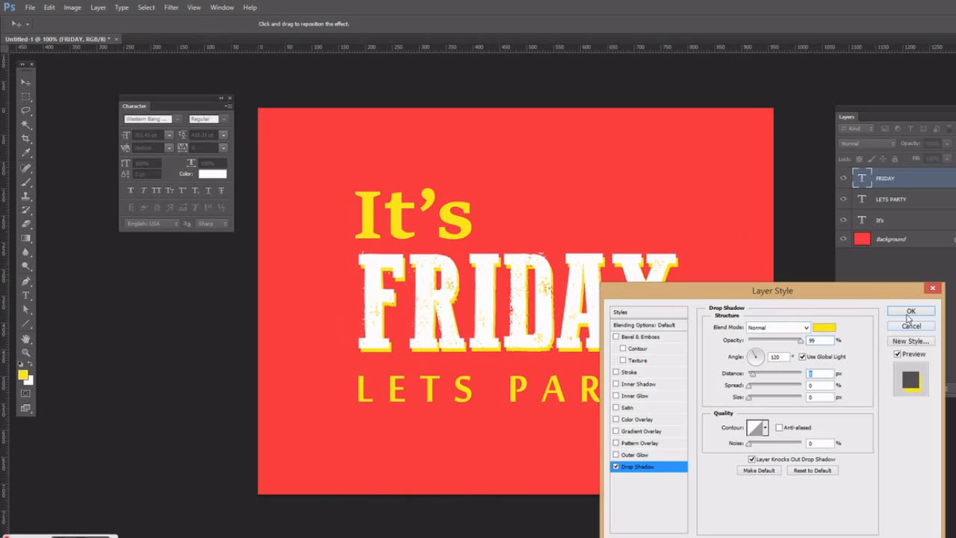
left_click(910, 311)
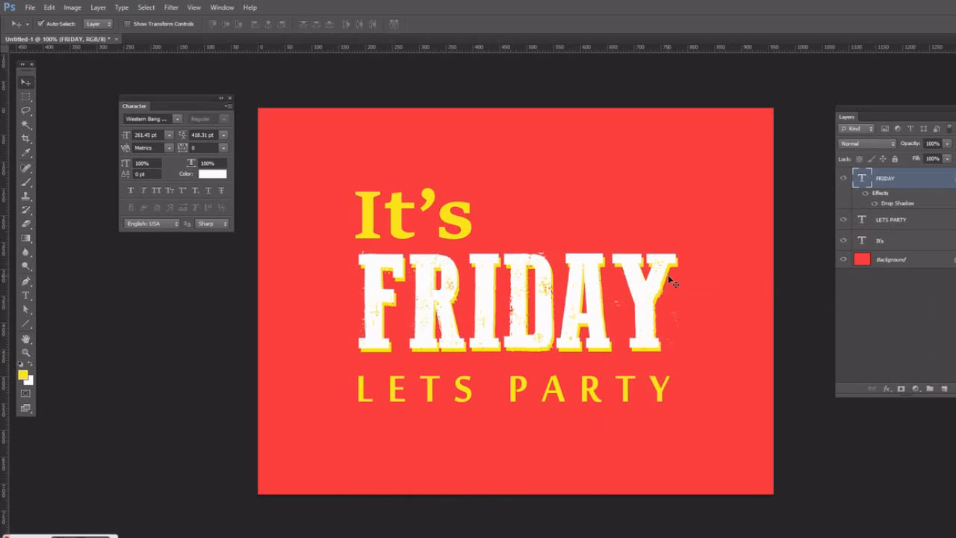
Add a new empty layer directly above the Background layer.
left_click(748, 342)
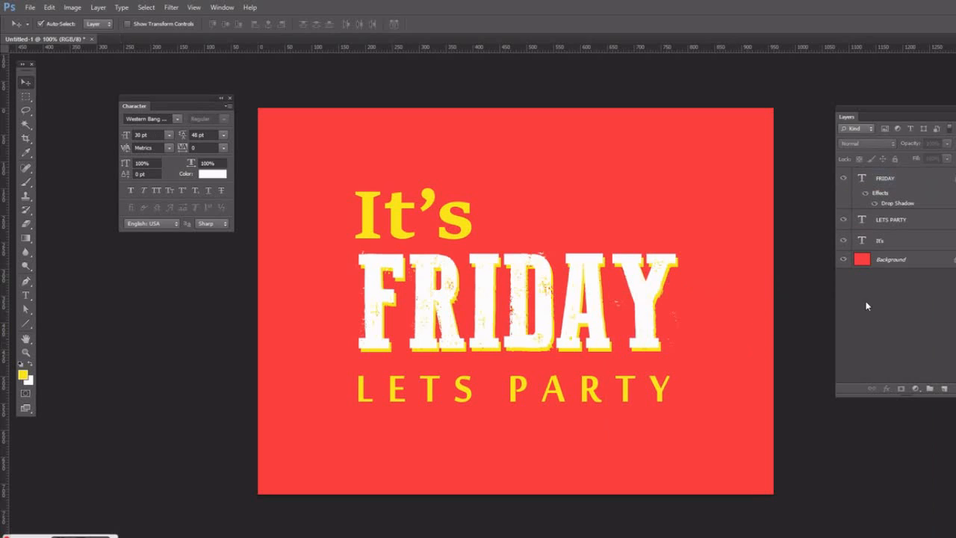
left_click(888, 261)
left_click(941, 389)
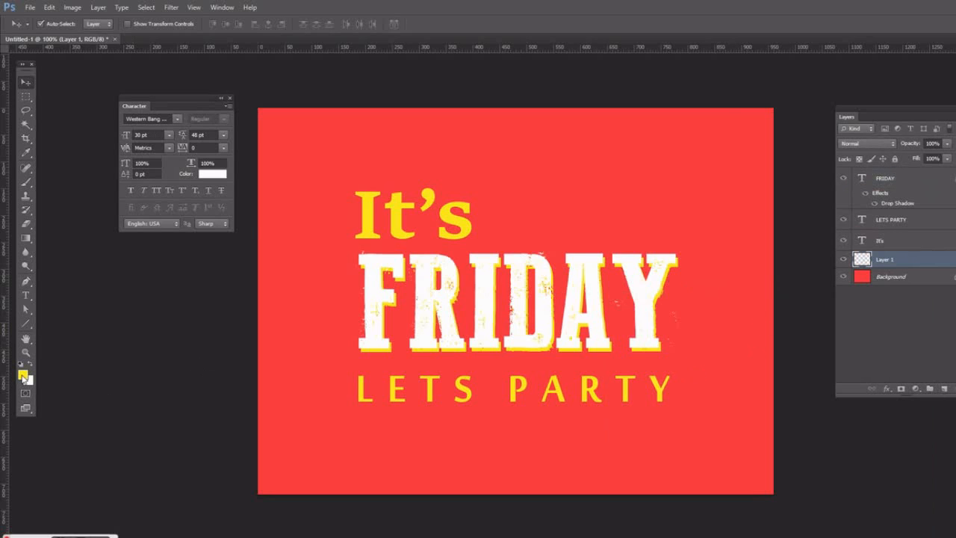
Paint soft yellow glows in the upper-right and lower-left corners of the canvas using a 500 px soft round brush.
key("b")
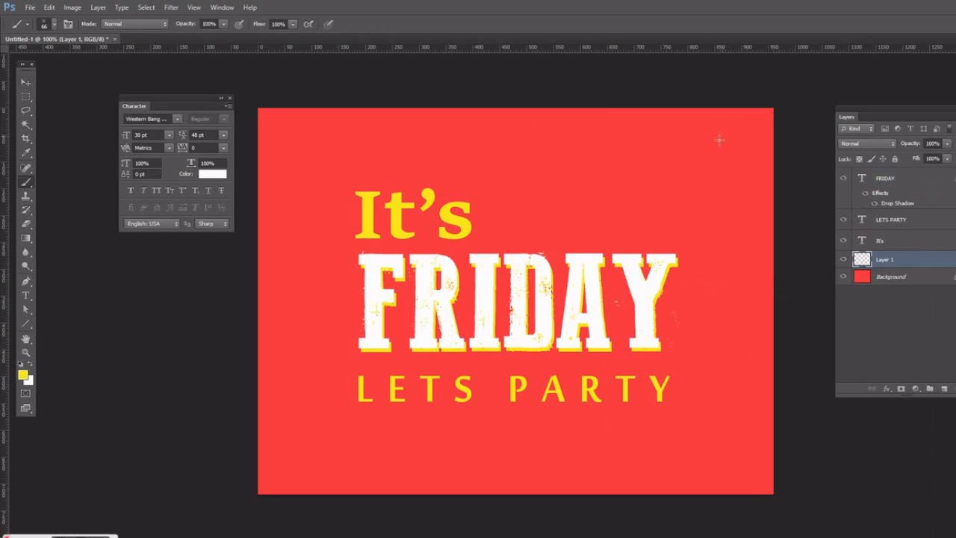
left_click(55, 25)
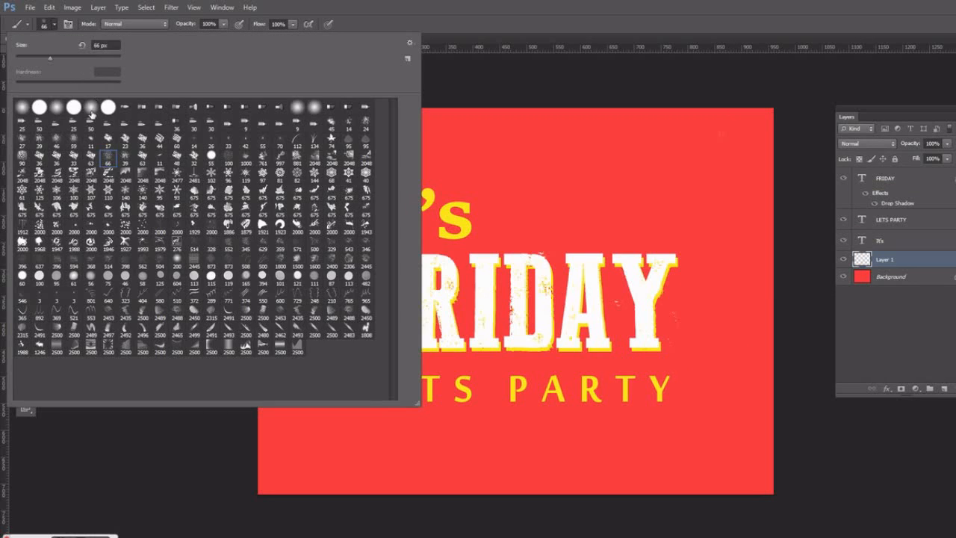
left_click(84, 109)
left_click(746, 127)
left_click(746, 127)
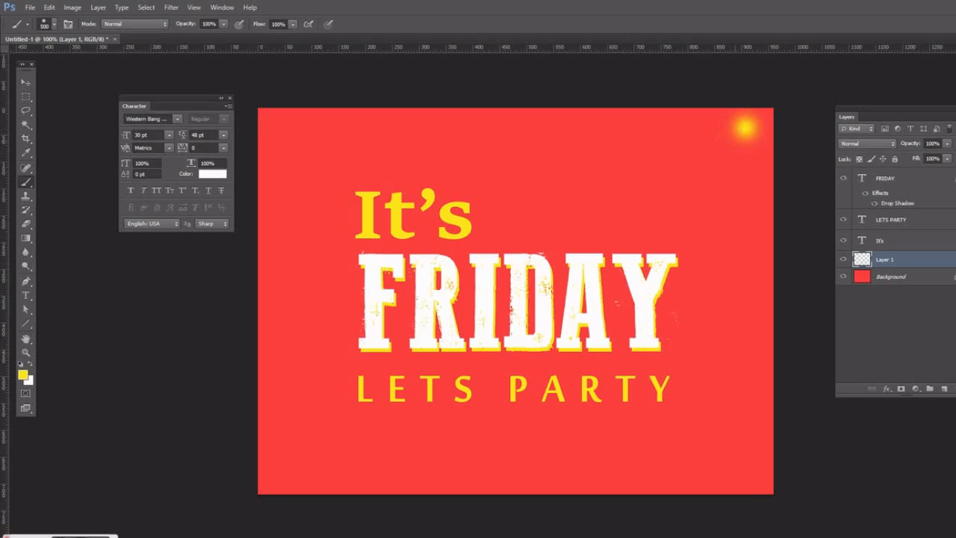
left_click(746, 129)
left_click(303, 452)
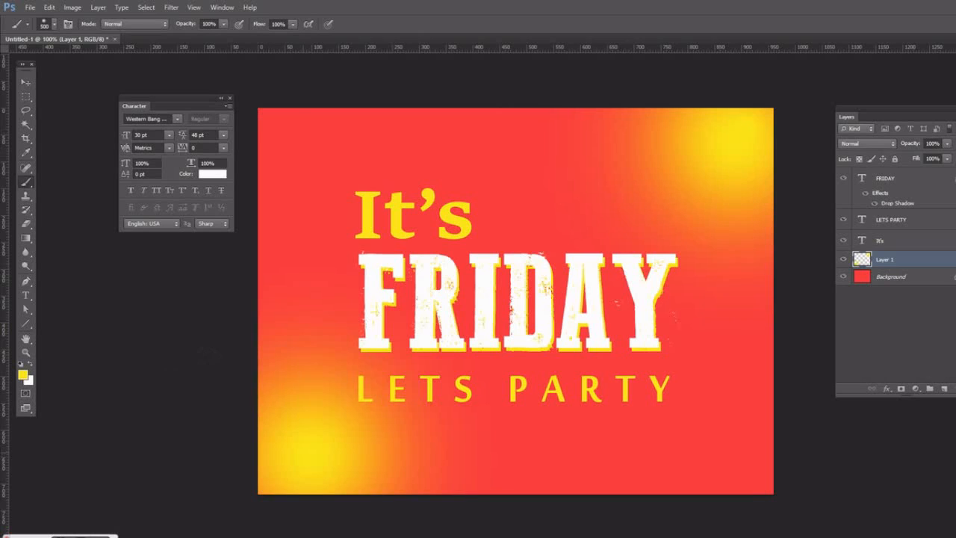
Lower the opacity of the yellow glow layer to 51%.
key("v")
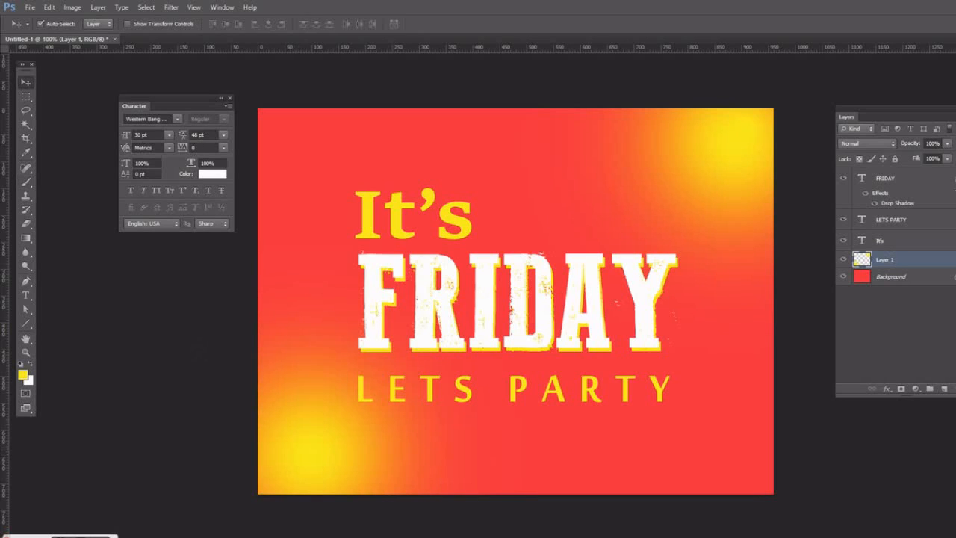
left_click(947, 143)
left_click_drag(946, 156, 925, 158)
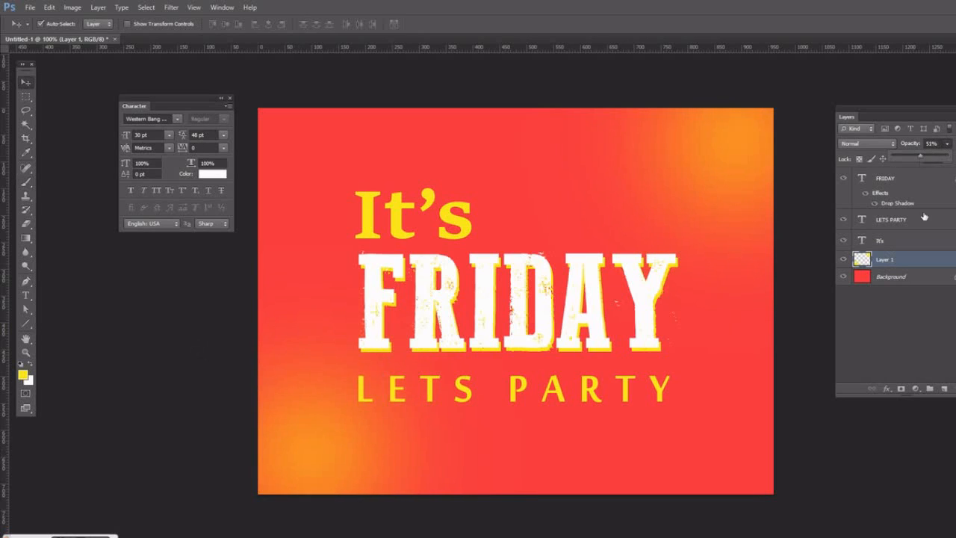
Add another empty layer above the yellow glow layer.
left_click(930, 388)
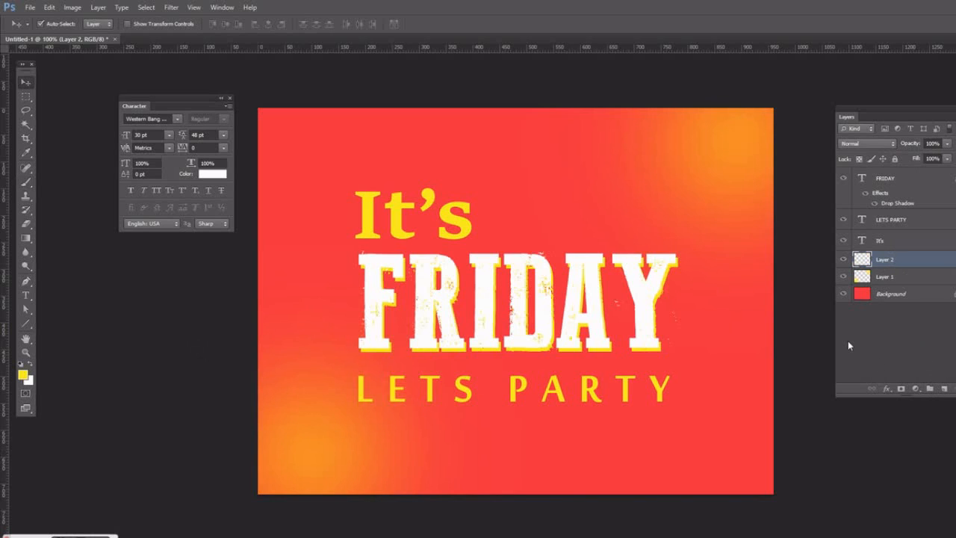
key("b")
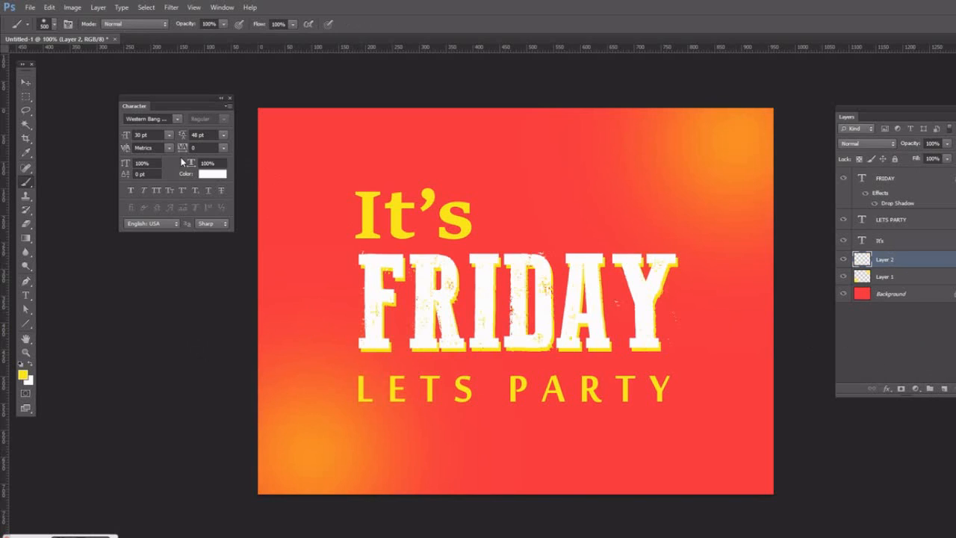
left_click(26, 81)
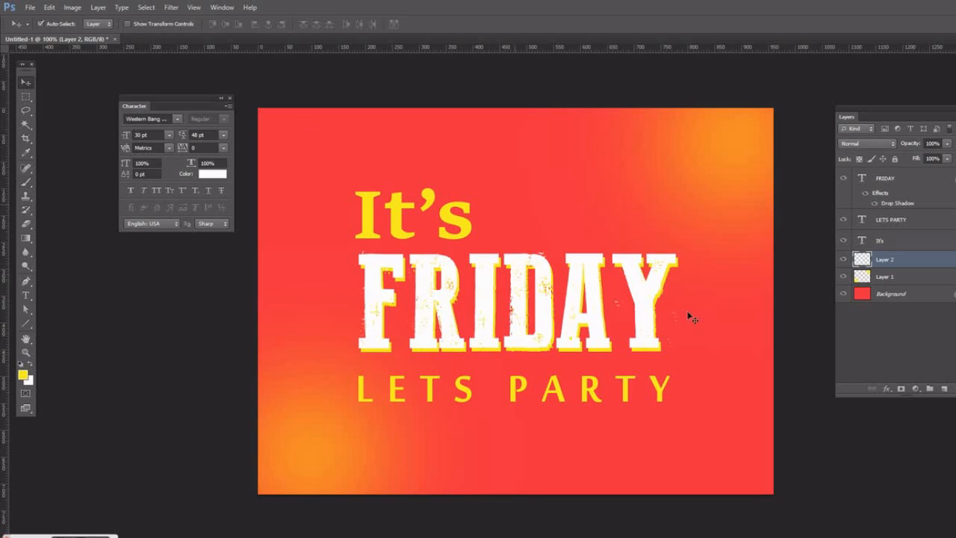
Change the colour of FRIDAY's drop shadow to dark red 620f10.
left_click(655, 326)
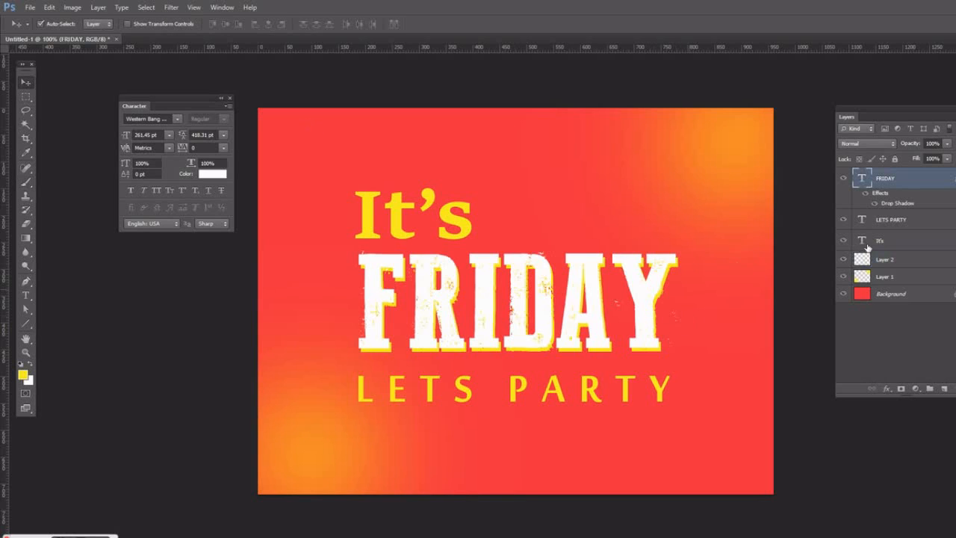
left_click(887, 388)
left_click(917, 522)
left_click(823, 329)
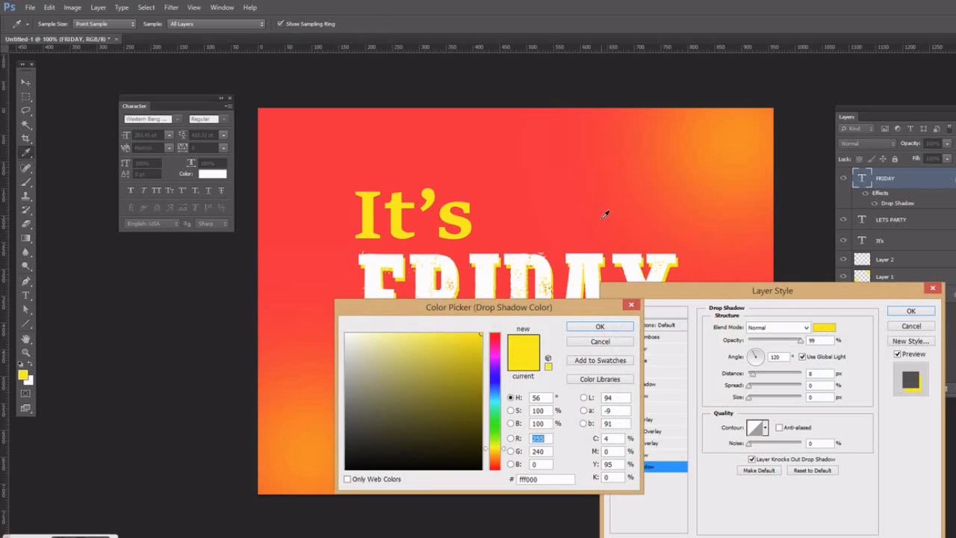
left_click(606, 212)
left_click(462, 417)
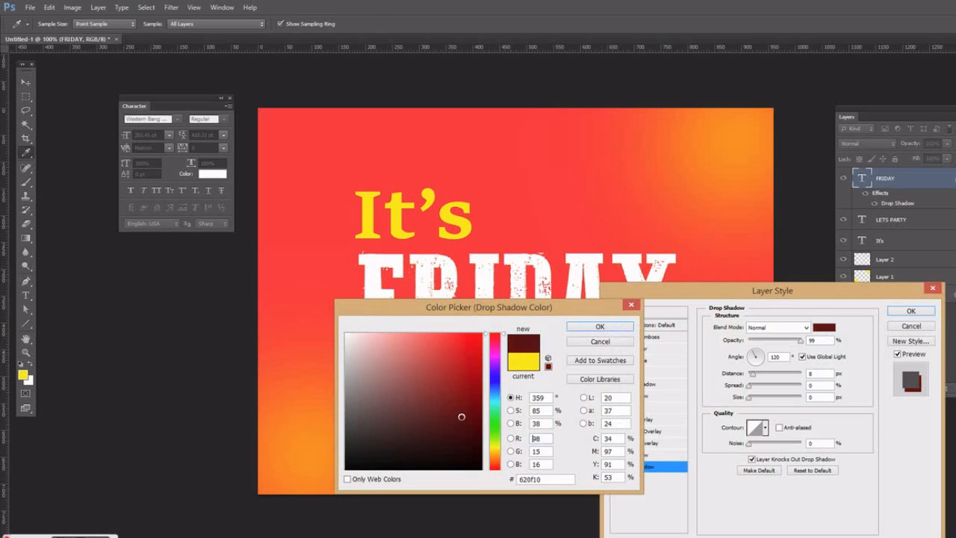
left_click(617, 326)
left_click(911, 312)
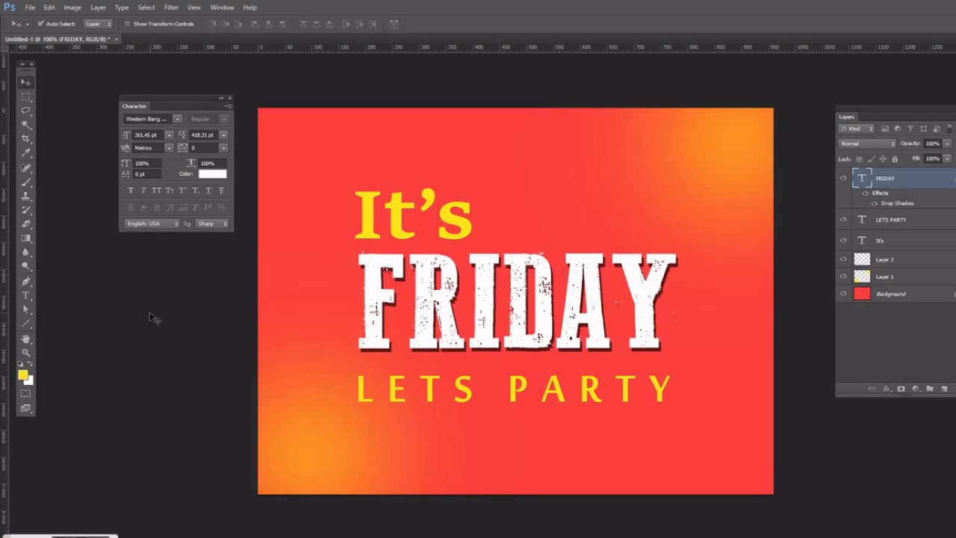
Choose the 121 px circle brush preset for the Brush tool.
key("b")
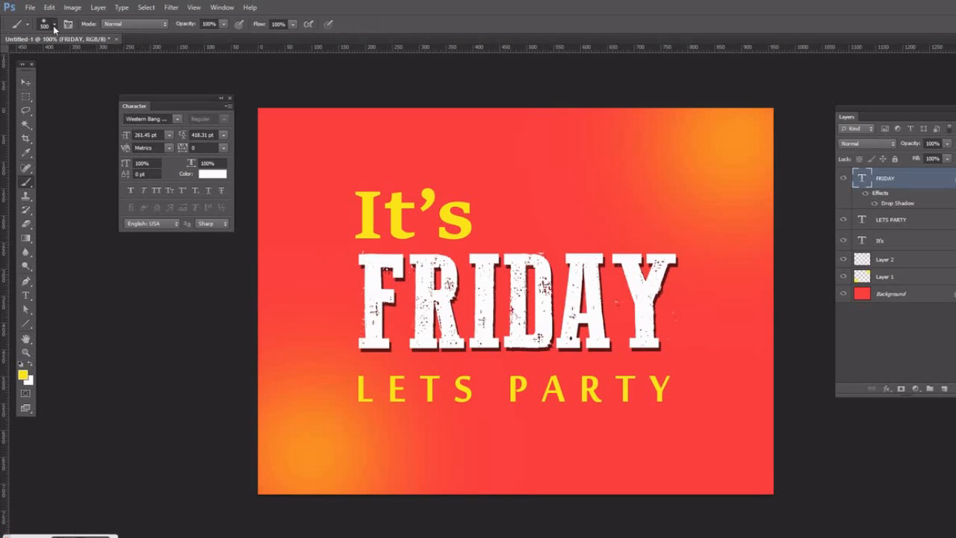
left_click(53, 25)
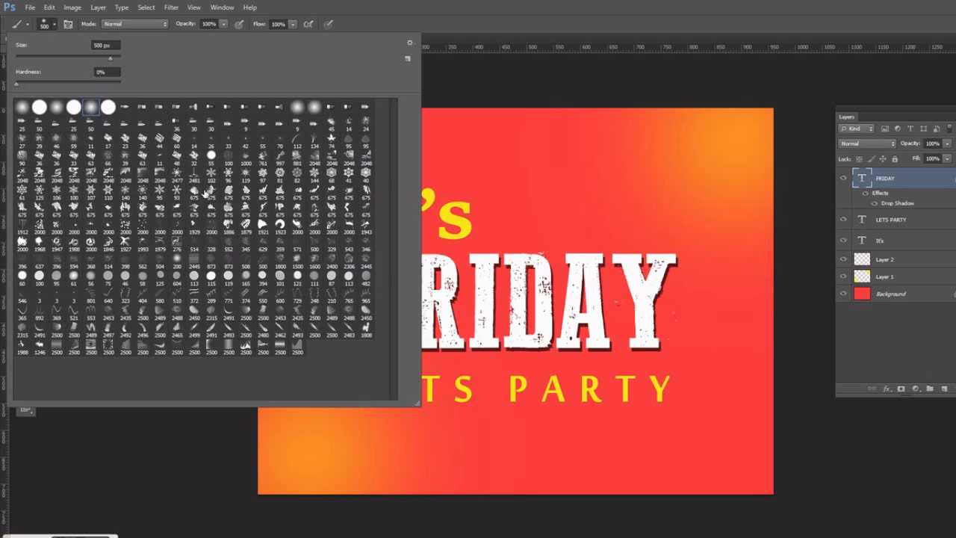
left_click(297, 277)
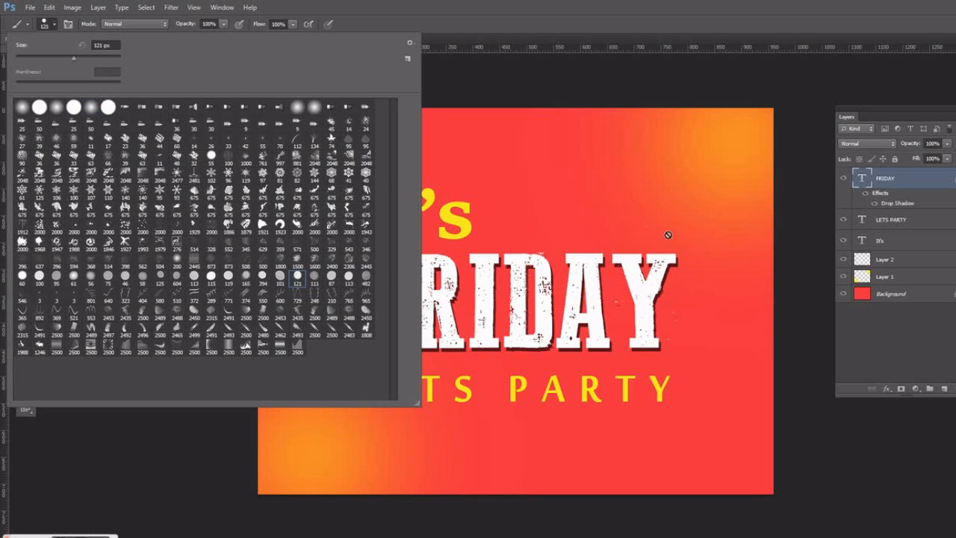
left_click(718, 275)
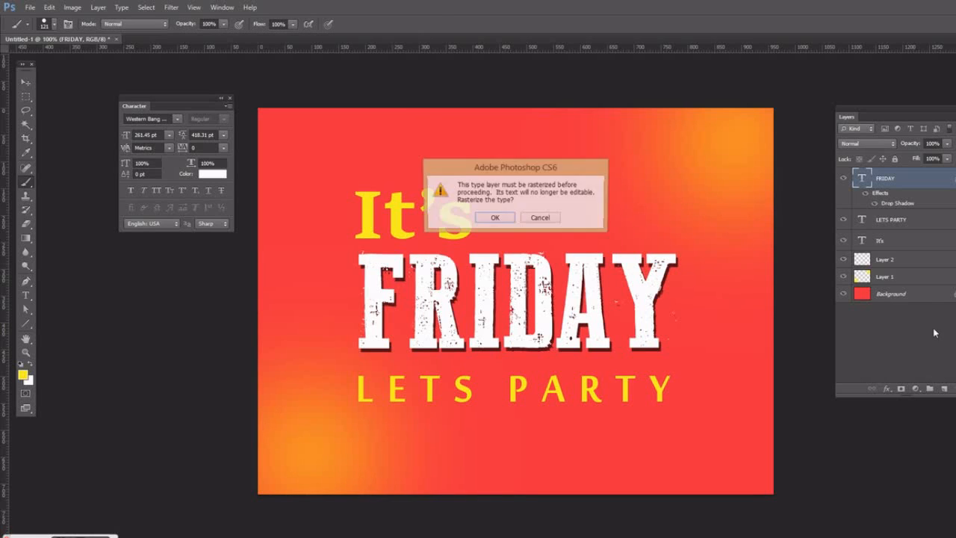
left_click(541, 218)
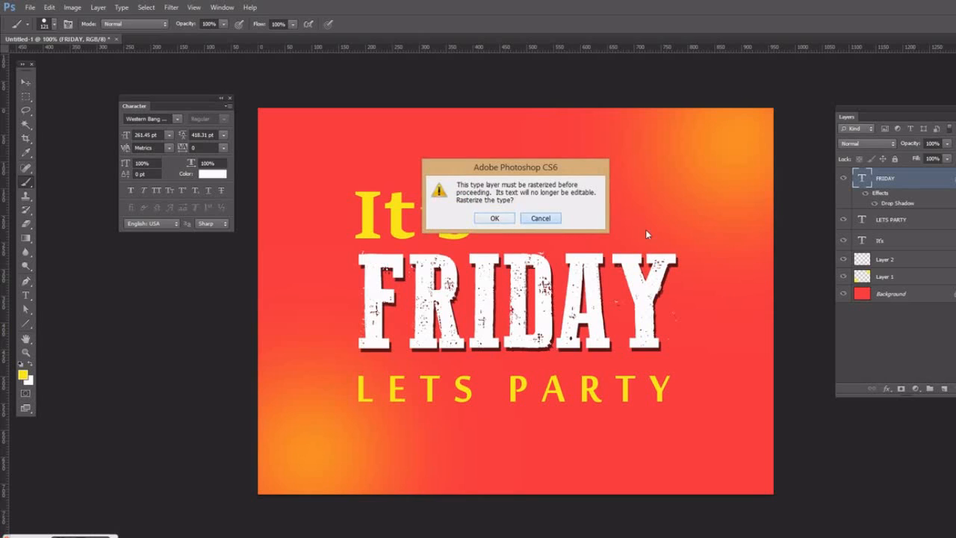
left_click(540, 220)
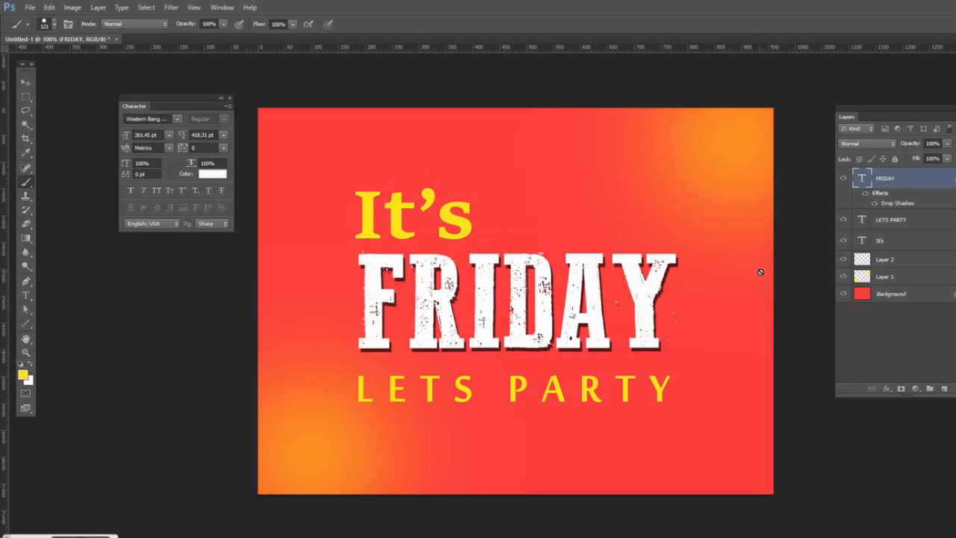
Add a new layer above FRIDAY and paint scattered yellow bokeh circles along the canvas's right side.
left_click(946, 387)
left_click(714, 214)
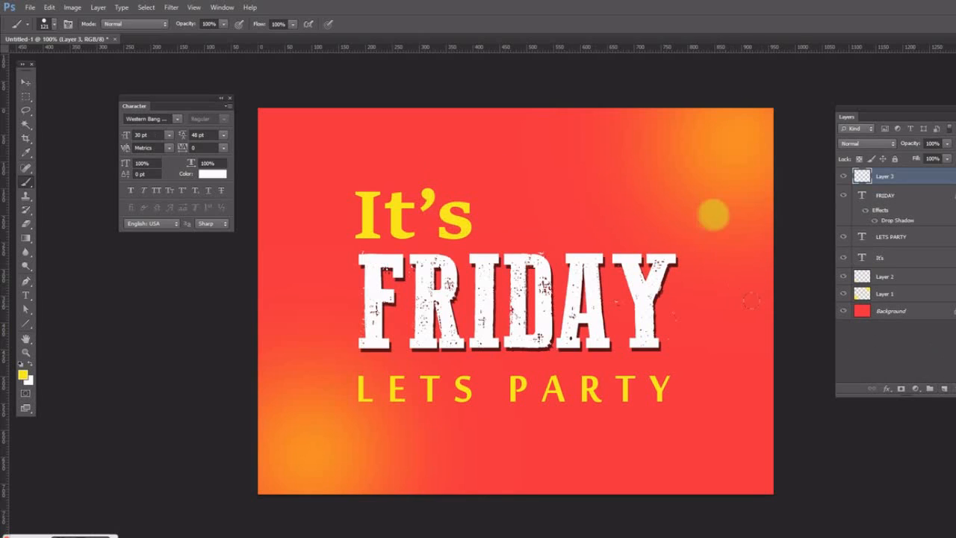
left_click(741, 312)
left_click(757, 297)
left_click_drag(760, 236, 749, 182)
Set the foreground colour to red ff000c and paint bokeh circles over the glow in the canvas's upper-right corner.
left_click(23, 374)
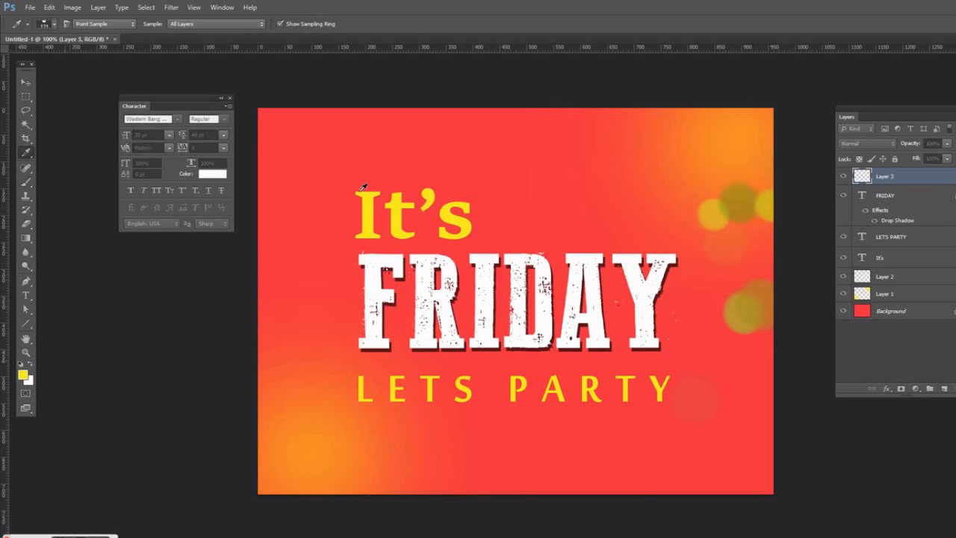
left_click(459, 165)
left_click(485, 334)
left_click(583, 329)
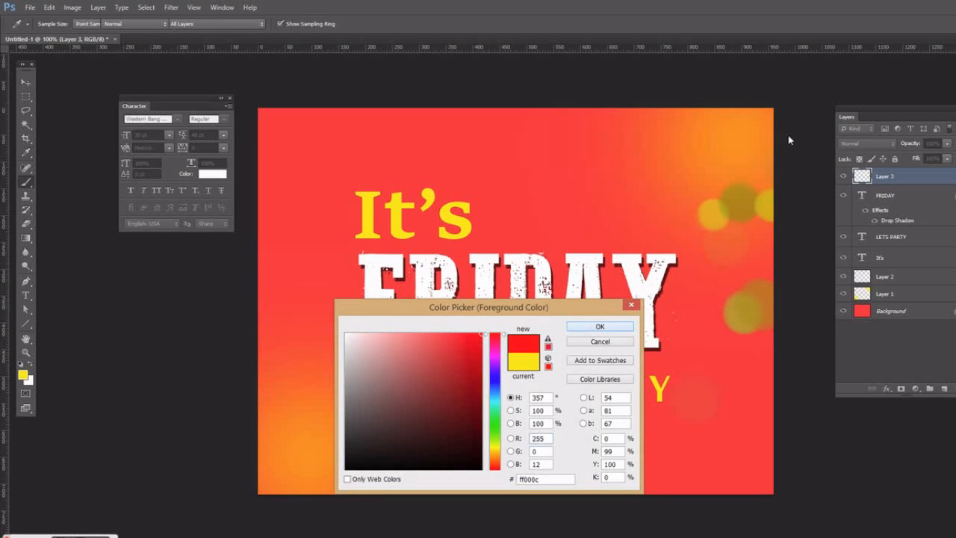
left_click(738, 133)
left_click_drag(751, 145, 672, 113)
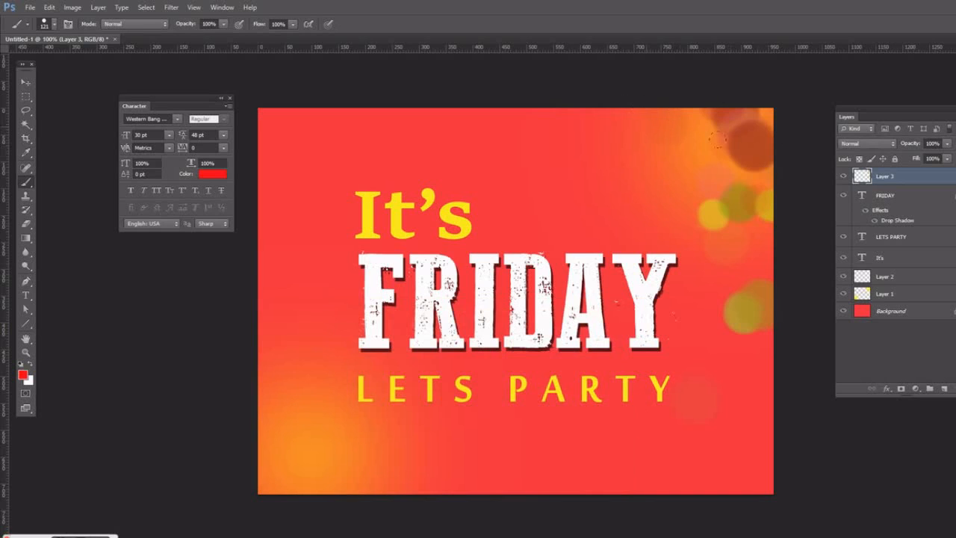
left_click(674, 153)
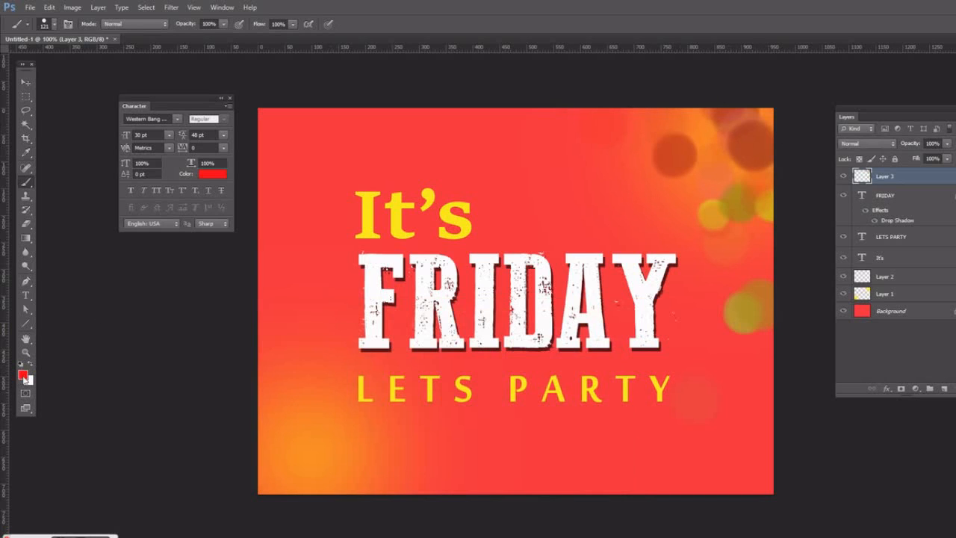
Set the foreground colour to yellow fff000 and paint bokeh circles in the canvas's upper-right area and above the word It's.
left_click(23, 375)
left_click(389, 230)
left_click(621, 332)
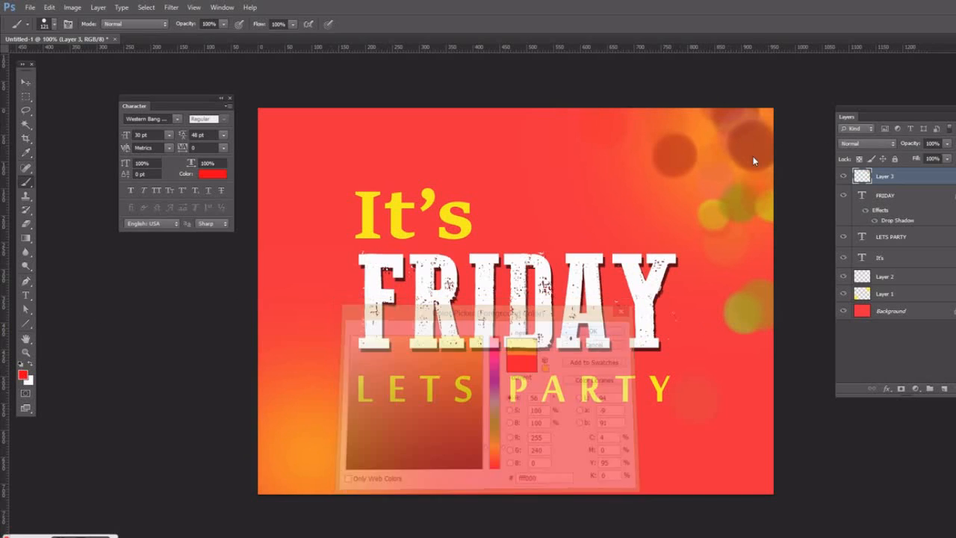
left_click(713, 168)
left_click(503, 141)
left_click(721, 251)
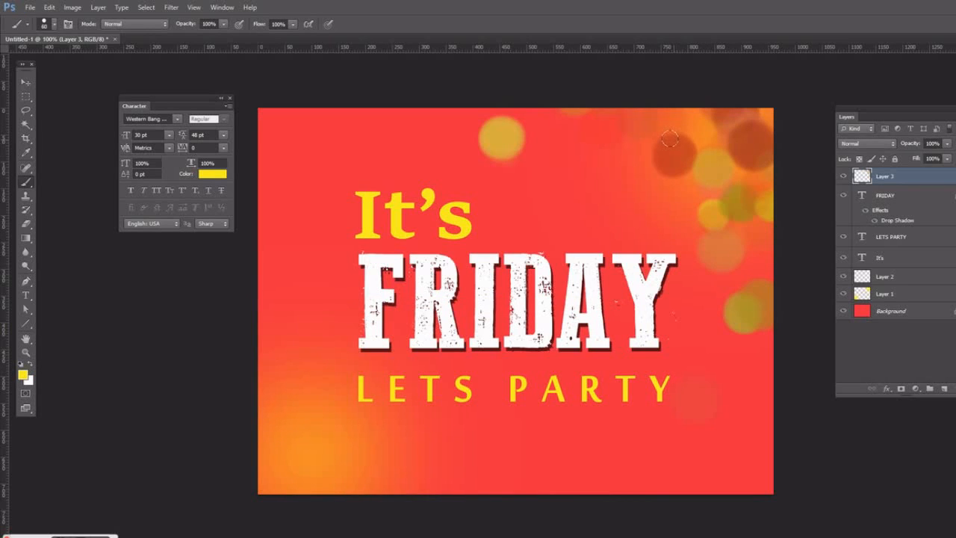
Fill the canvas's upper-right corner with overlapping small and larger bokeh circles, varying the brush size and ending at 90 px.
key("bracketleft")
mouse_move(672, 140)
left_mouse_down()
mouse_move(693, 157)
mouse_move(619, 136)
mouse_move(733, 135)
mouse_move(742, 157)
mouse_move(660, 112)
mouse_move(627, 109)
mouse_move(766, 166)
left_mouse_up()
key("bracketright")
key("bracketright")
key("bracketright")
key("bracketright")
key("bracketright")
key("bracketright")
left_click(711, 136)
left_click(749, 196)
left_click(674, 123)
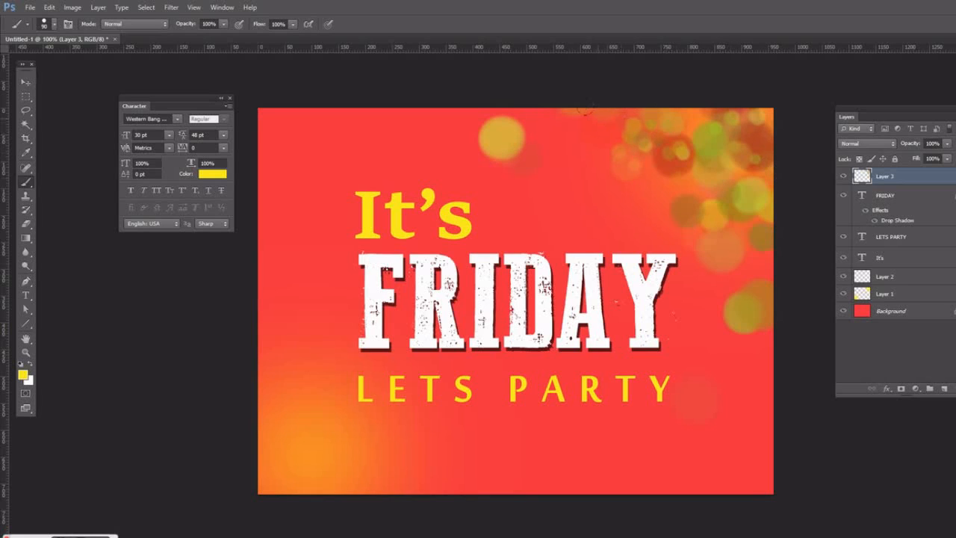
Paint scattered bokeh circles over the lower-left glow, up the left side, along the bottom edge and in the upper-right area.
mouse_move(266, 460)
left_mouse_down()
mouse_move(226, 385)
mouse_move(275, 467)
mouse_move(321, 441)
mouse_move(450, 468)
mouse_move(403, 463)
mouse_move(485, 449)
mouse_move(449, 448)
mouse_move(411, 478)
left_mouse_up()
mouse_move(225, 305)
left_mouse_down()
mouse_move(270, 361)
mouse_move(242, 240)
mouse_move(246, 179)
mouse_move(249, 244)
mouse_move(284, 392)
mouse_move(277, 395)
mouse_move(516, 469)
left_mouse_up()
mouse_move(620, 463)
left_mouse_down()
mouse_move(458, 469)
mouse_move(673, 464)
left_mouse_up()
mouse_move(708, 153)
left_mouse_down()
mouse_move(632, 118)
mouse_move(736, 140)
mouse_move(637, 122)
mouse_move(694, 153)
mouse_move(762, 234)
mouse_move(572, 135)
mouse_move(713, 126)
mouse_move(738, 221)
left_mouse_up()
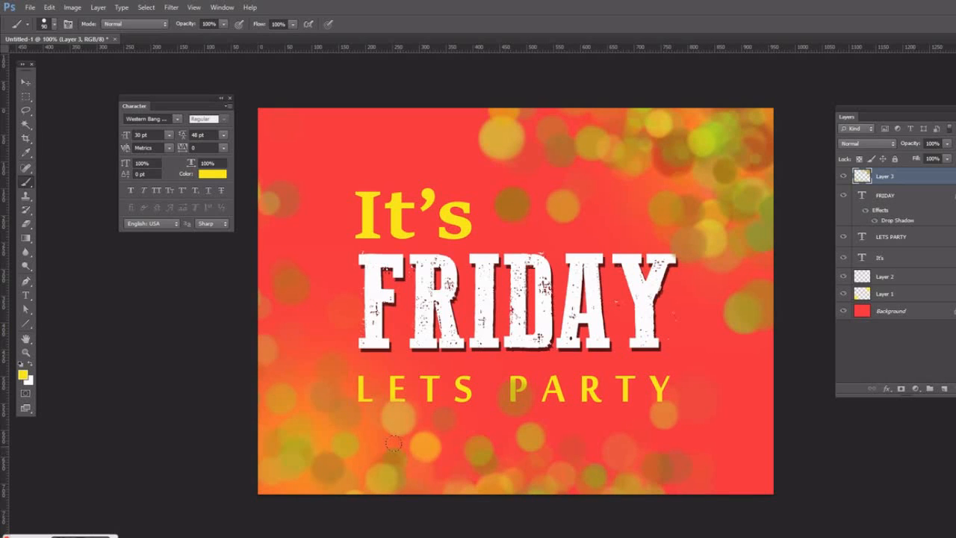
Scale up the bokeh layer so the circles are larger and extend beyond the canvas edges.
key("v")
key("ctrl+t")
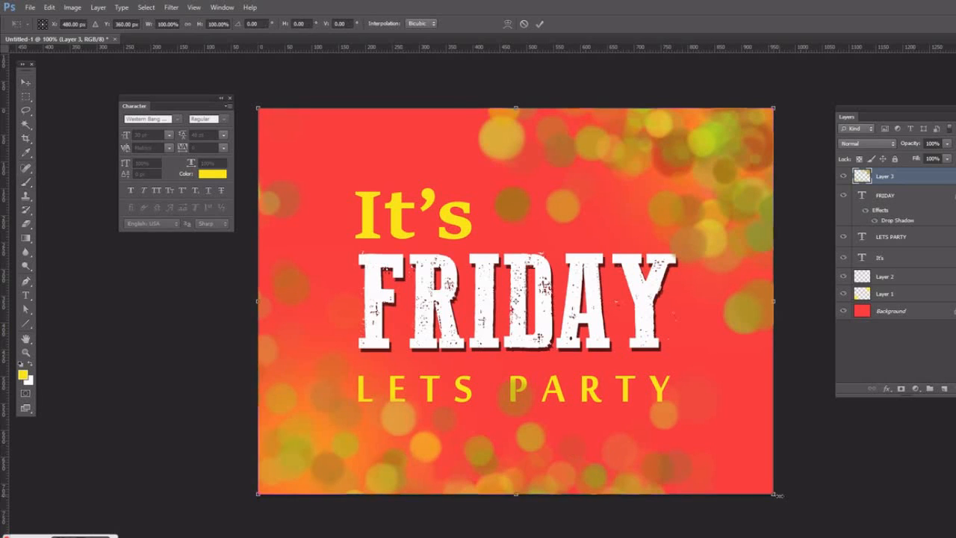
left_click_drag(806, 503, 833, 508)
key("Return")
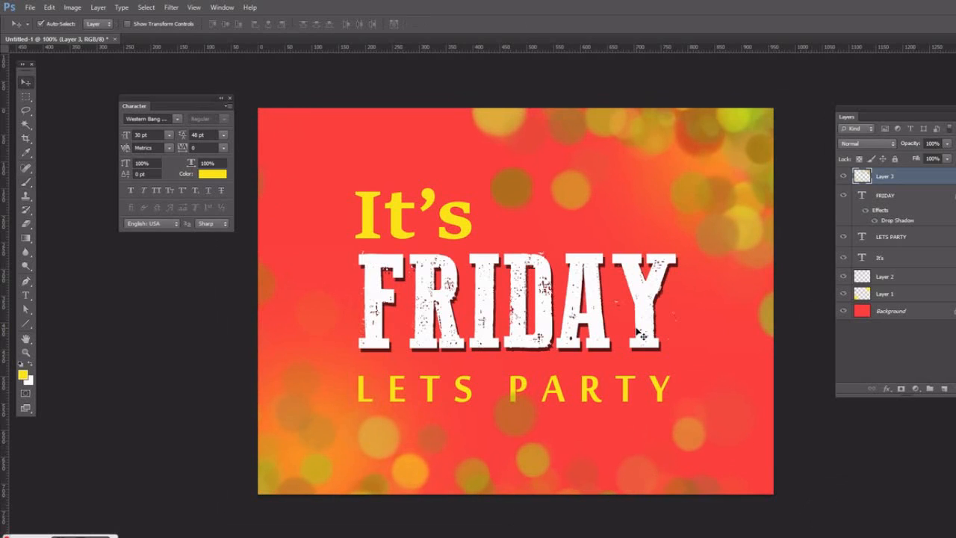
Lower the bokeh layer's opacity to 45%.
left_click(948, 142)
left_click_drag(947, 156, 918, 155)
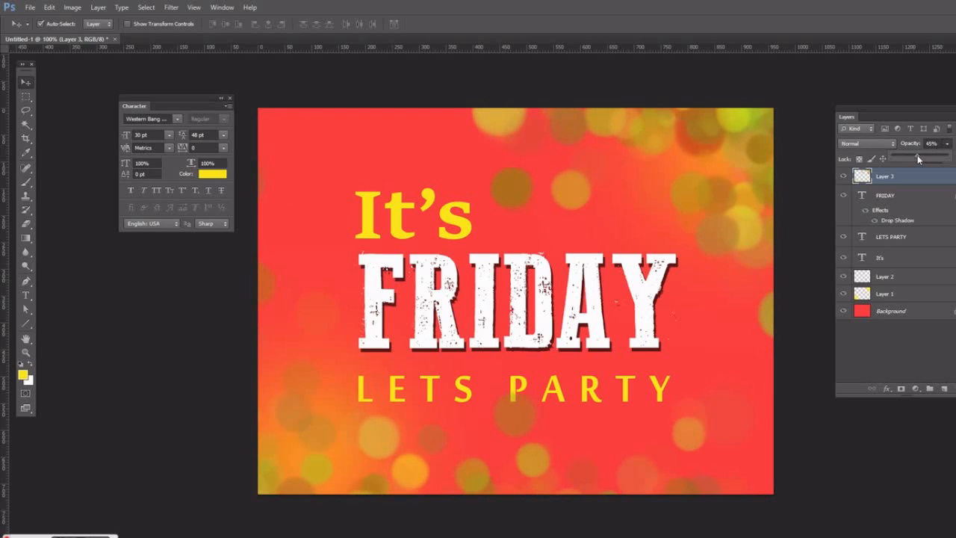